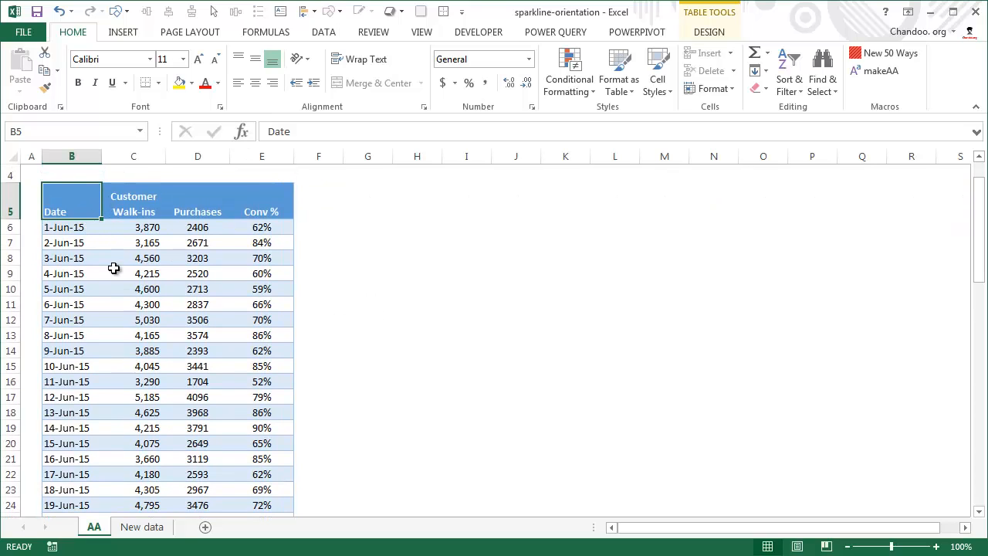
Review the customer table's column headings and its daily records from the first date through 31-Jul-15.
left_click(144, 201)
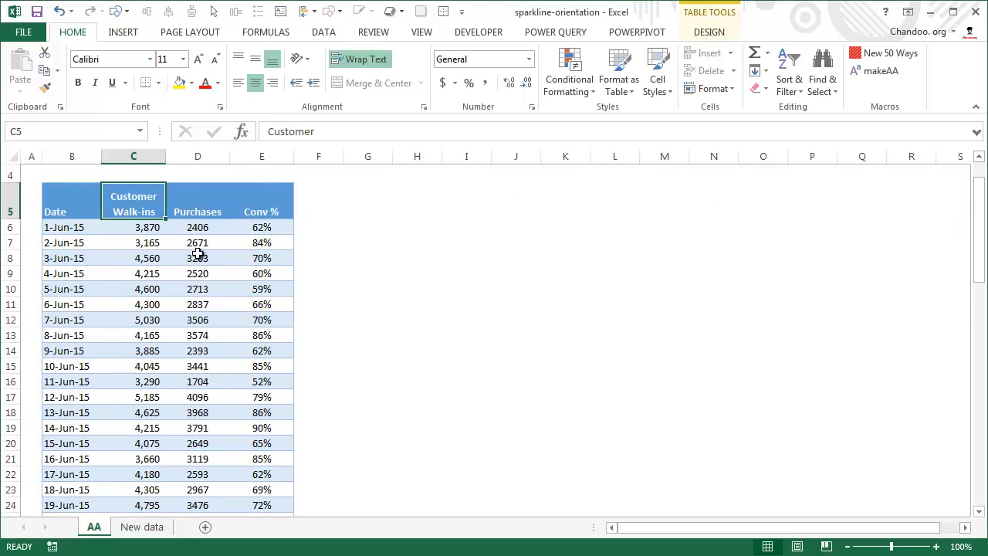
left_click(198, 220)
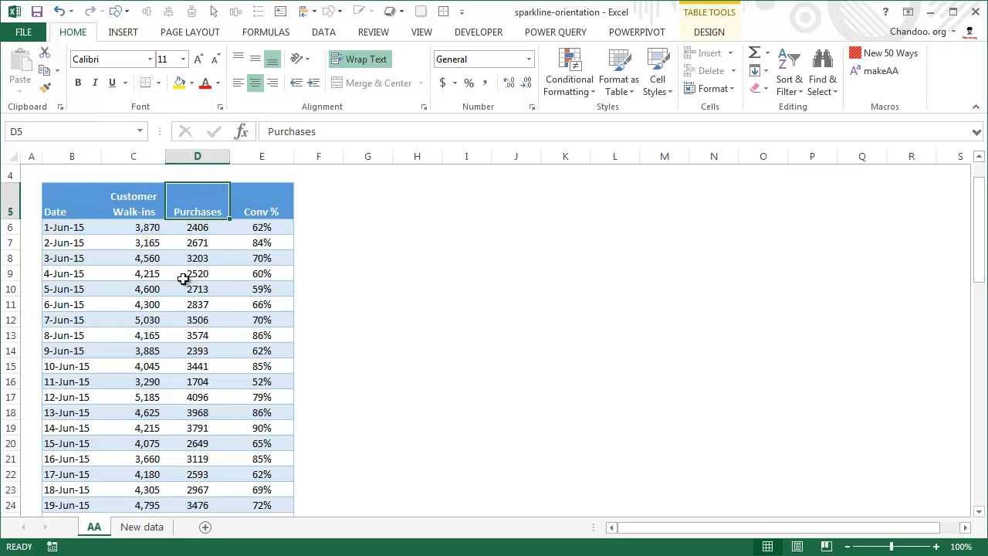
left_click(250, 213)
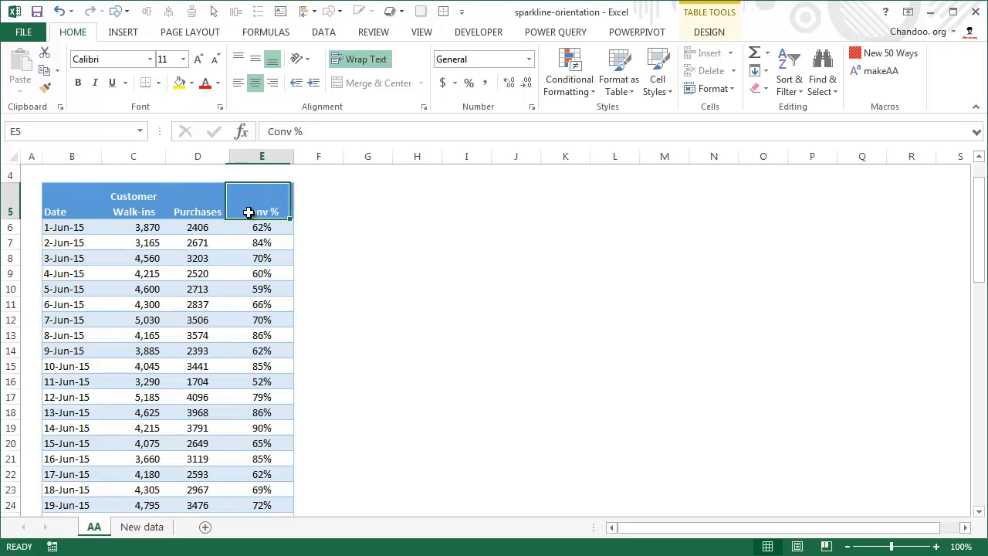
left_click(69, 226)
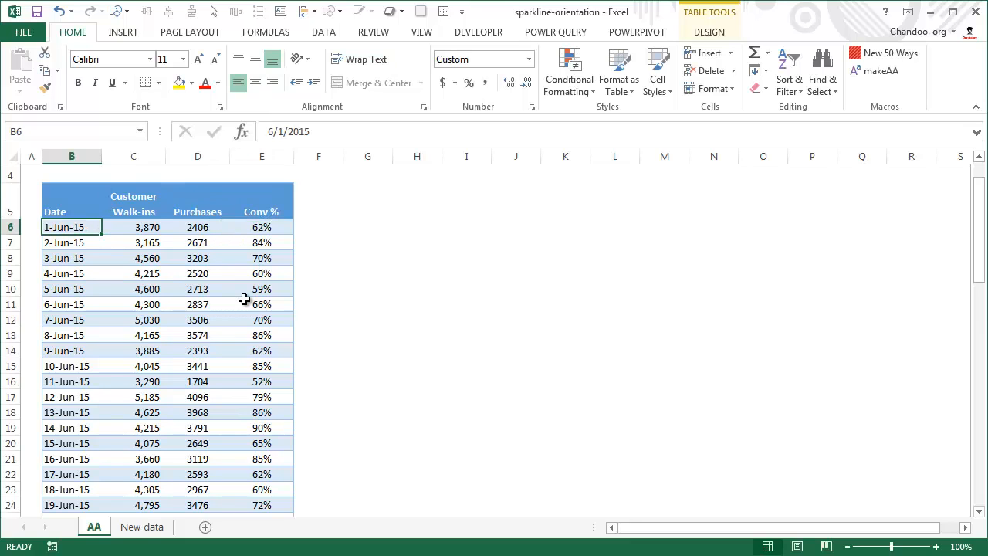
scroll(244, 299, "down", 14)
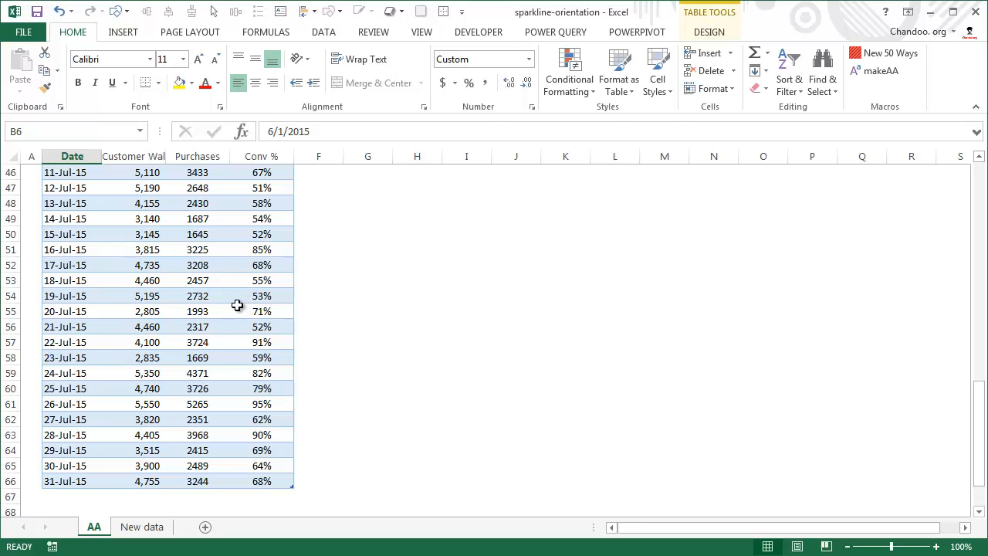
scroll(244, 300, "up", 15)
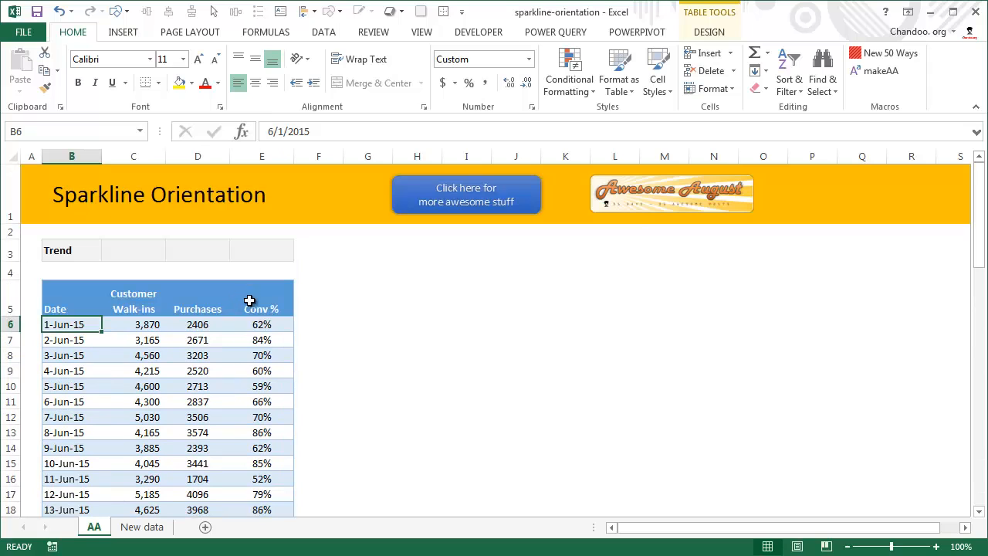
Insert line sparklines for the data range C6:E66, placed in the Trend row cells C3:E3.
left_click(152, 318)
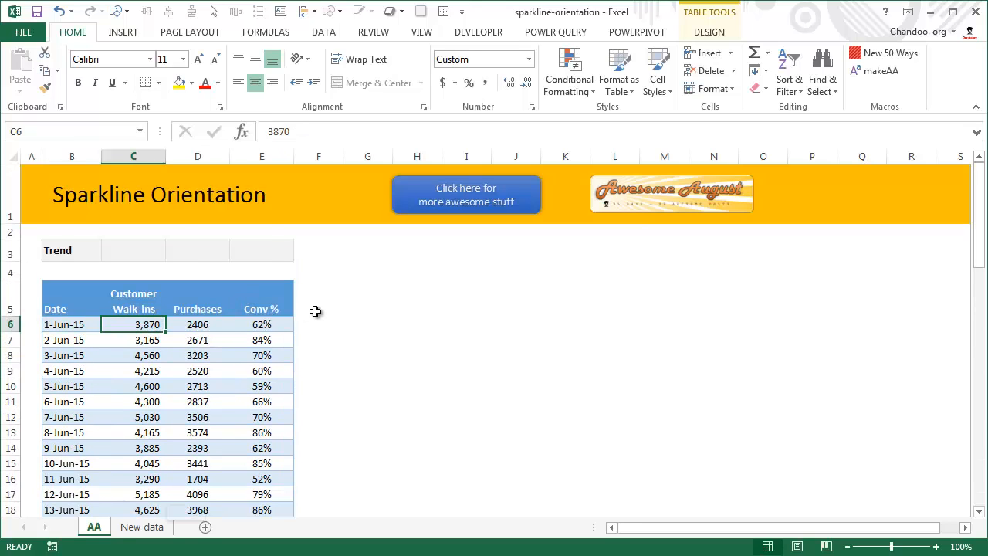
key("ctrl+shift+Right")
key("ctrl+shift+Down")
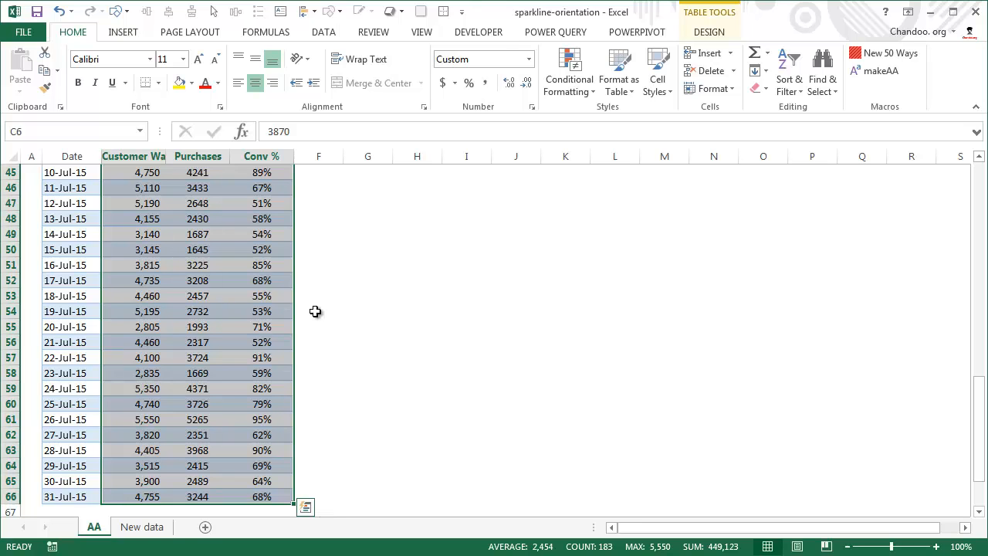
left_click(125, 32)
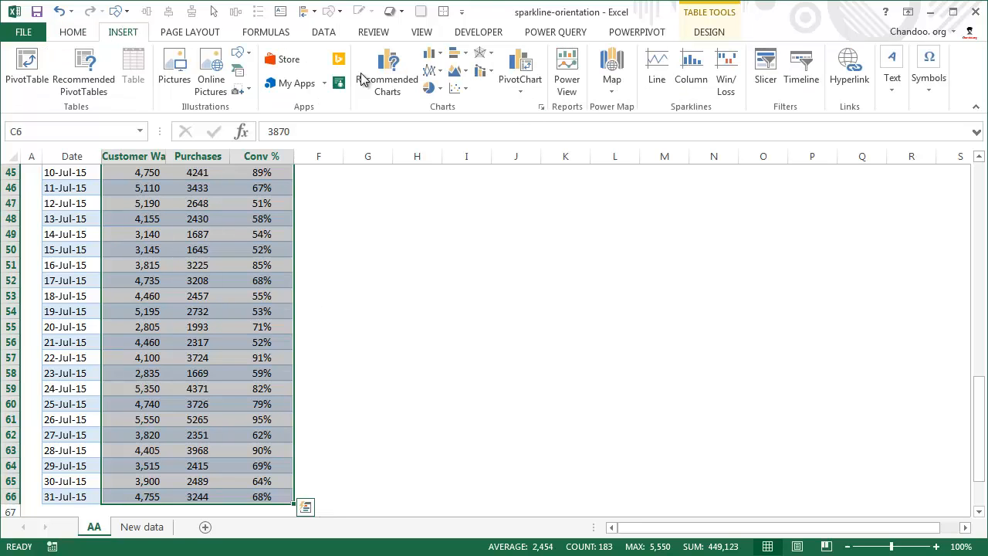
left_click(657, 69)
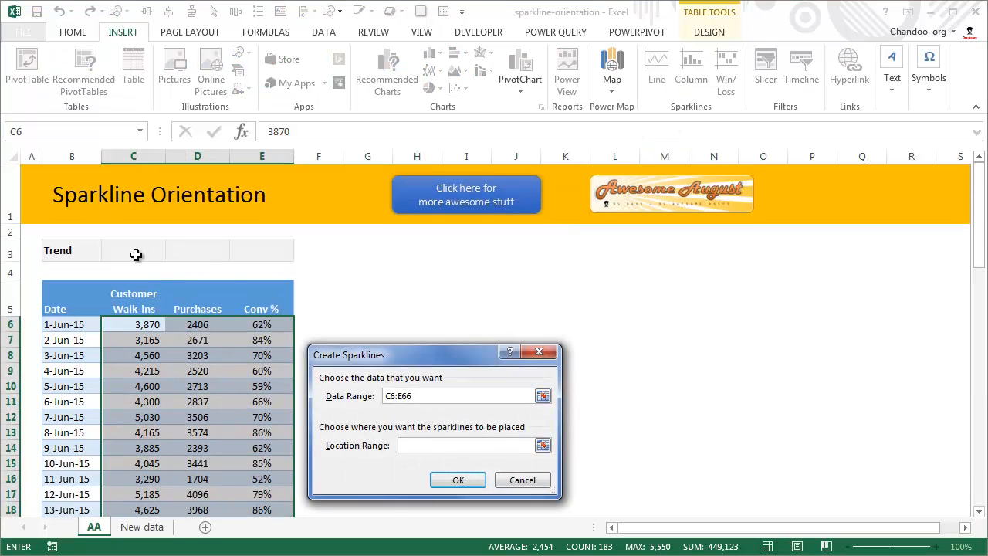
left_click_drag(136, 255, 261, 250)
left_click(455, 480)
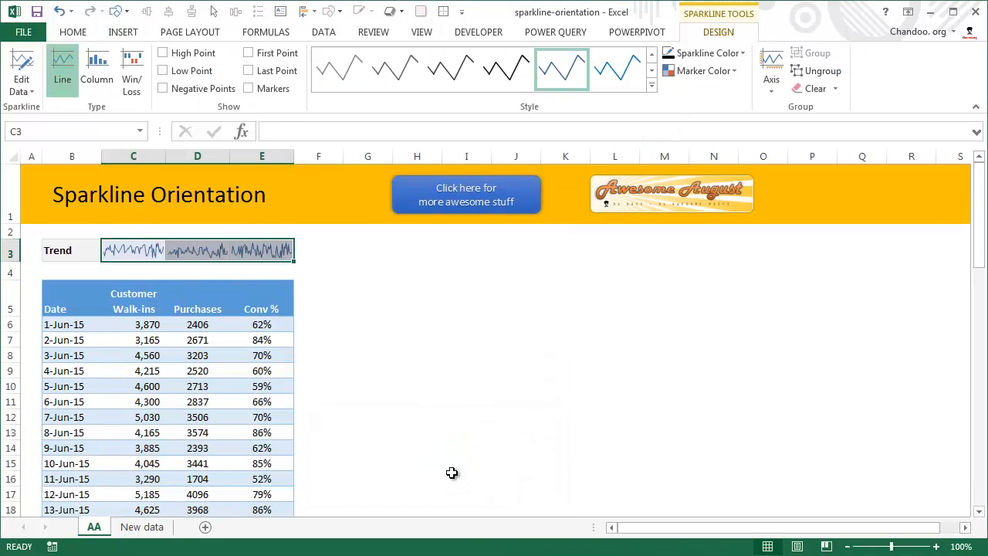
left_click(449, 342)
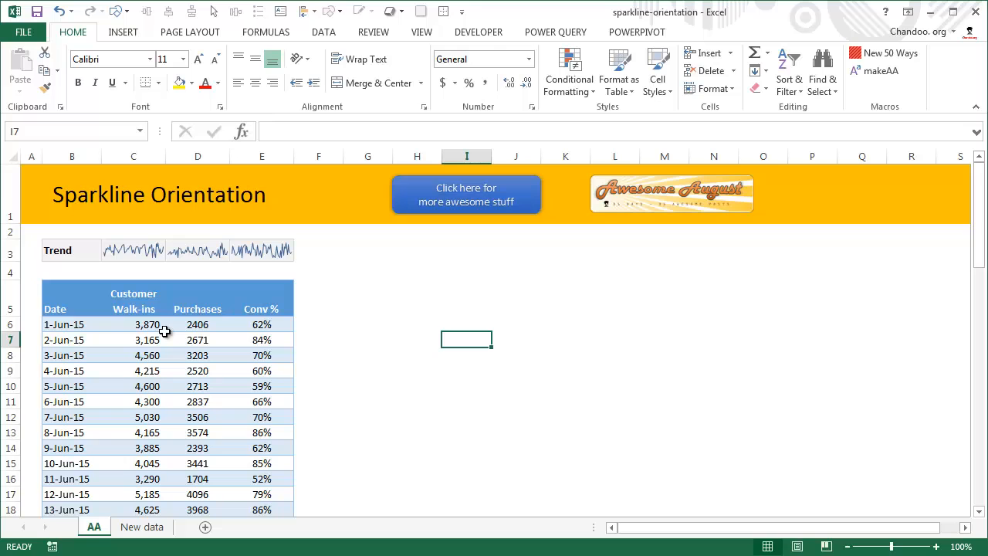
Examine the Trend sparklines, the August records on the New data sheet, and the empty rows below the AA sheet's table.
left_click(159, 251)
scroll(152, 437, "down", 2)
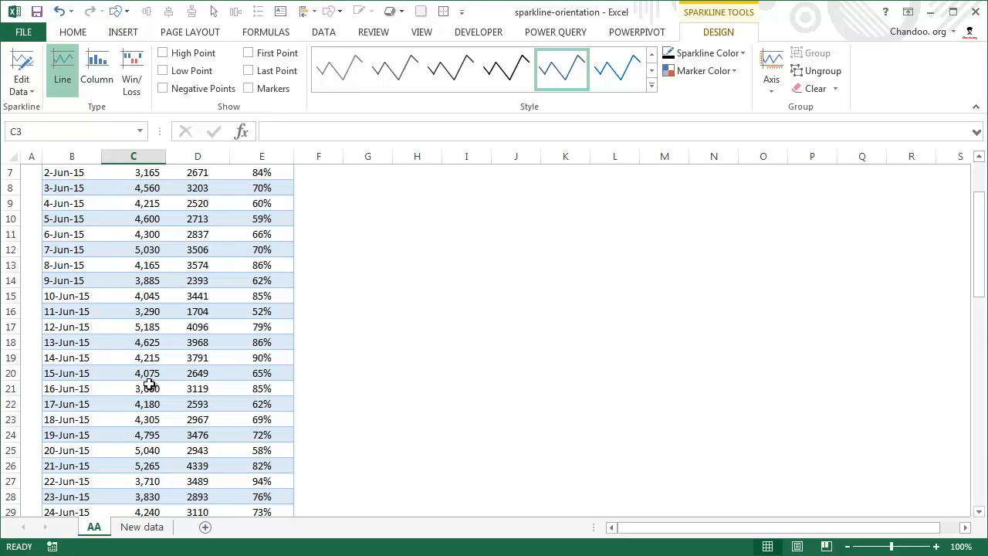
scroll(149, 384, "down", 14)
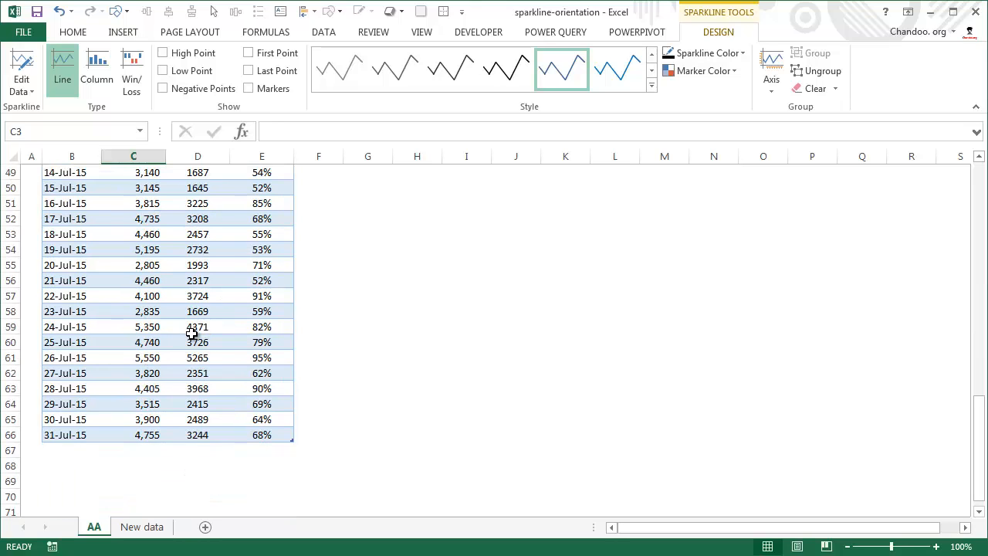
left_click(147, 527)
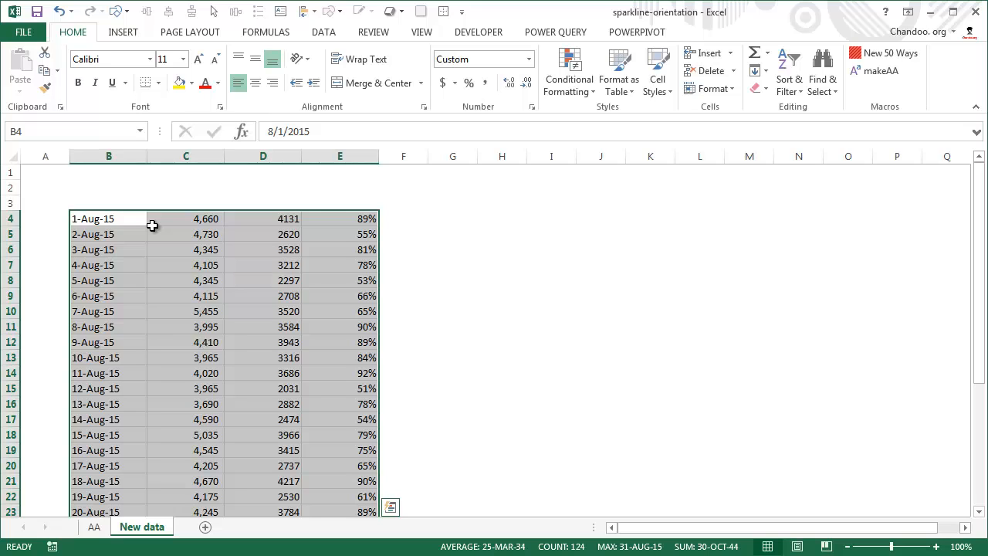
scroll(152, 225, "down", 4)
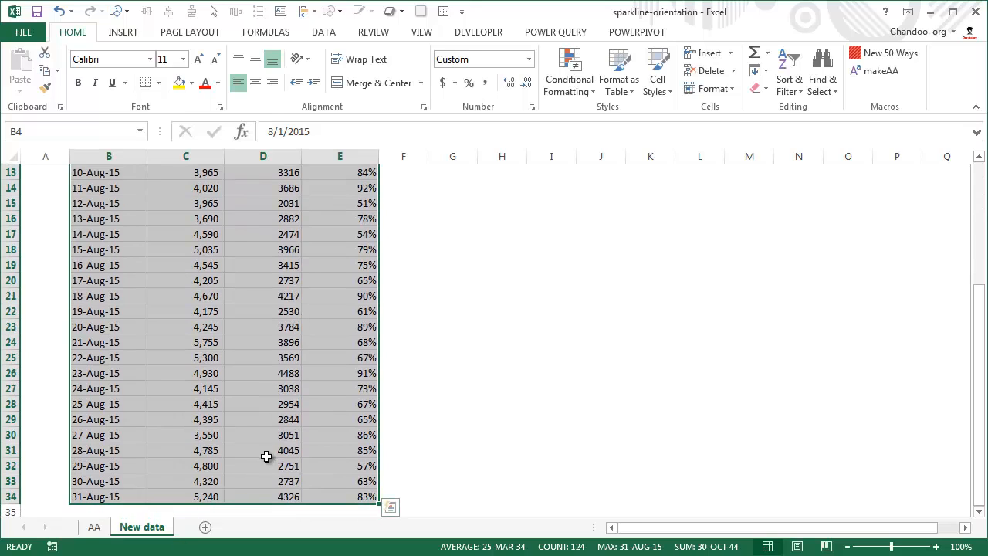
left_click(97, 526)
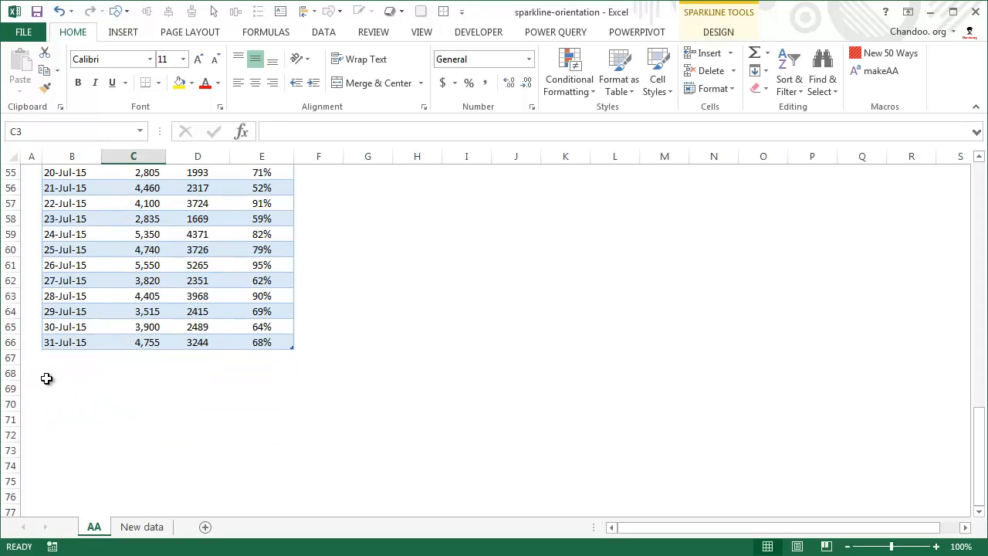
left_click_drag(57, 360, 263, 474)
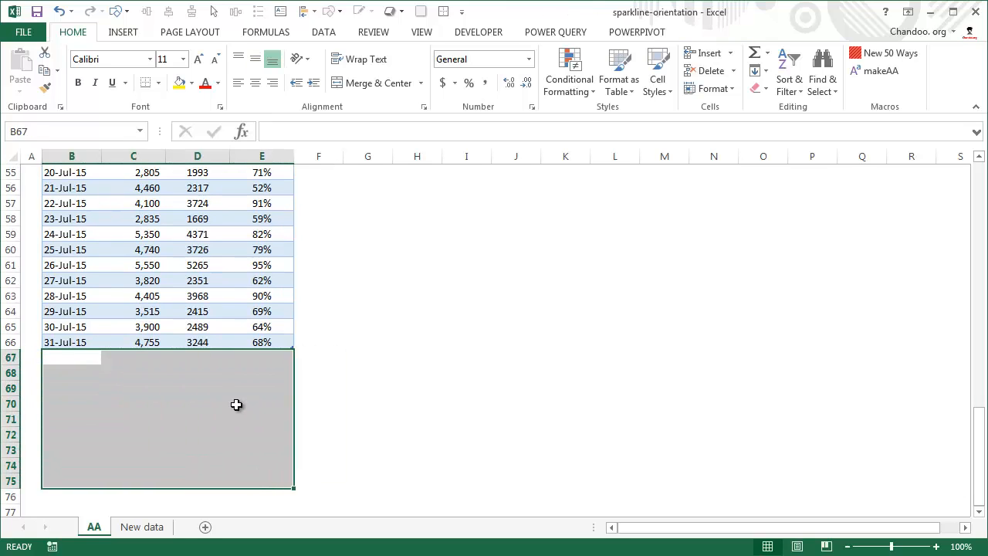
scroll(247, 404, "up", 18)
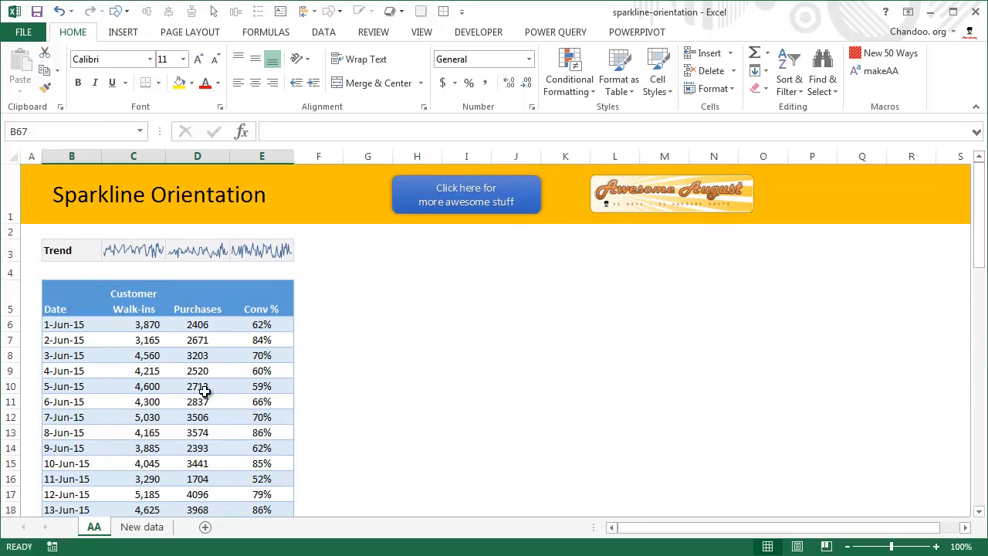
scroll(141, 365, "down", 14)
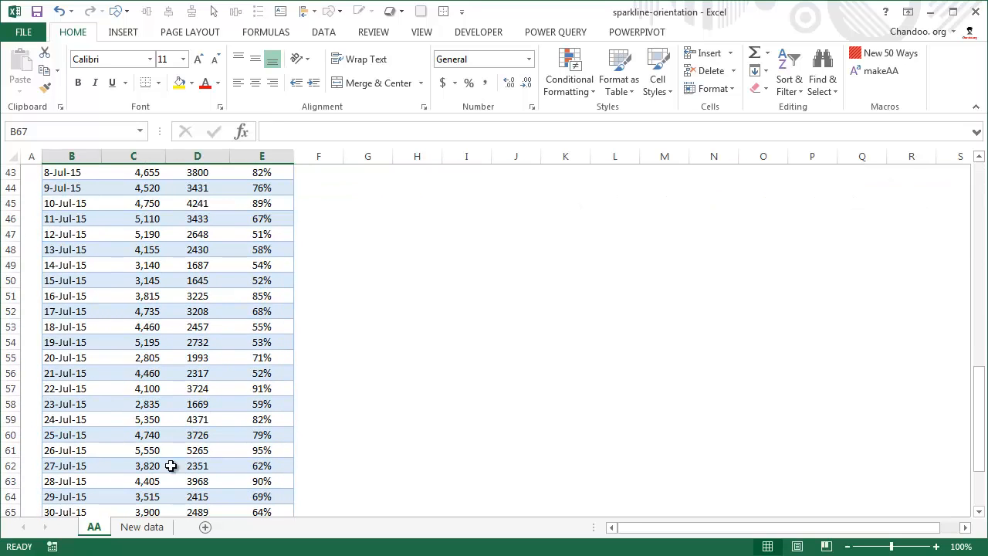
scroll(173, 427, "down", 6)
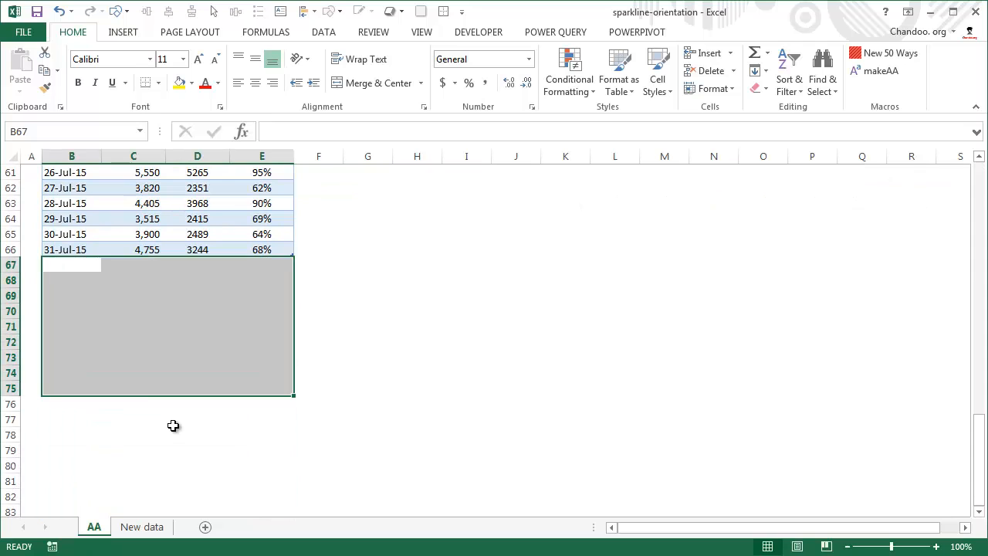
scroll(160, 290, "up", 20)
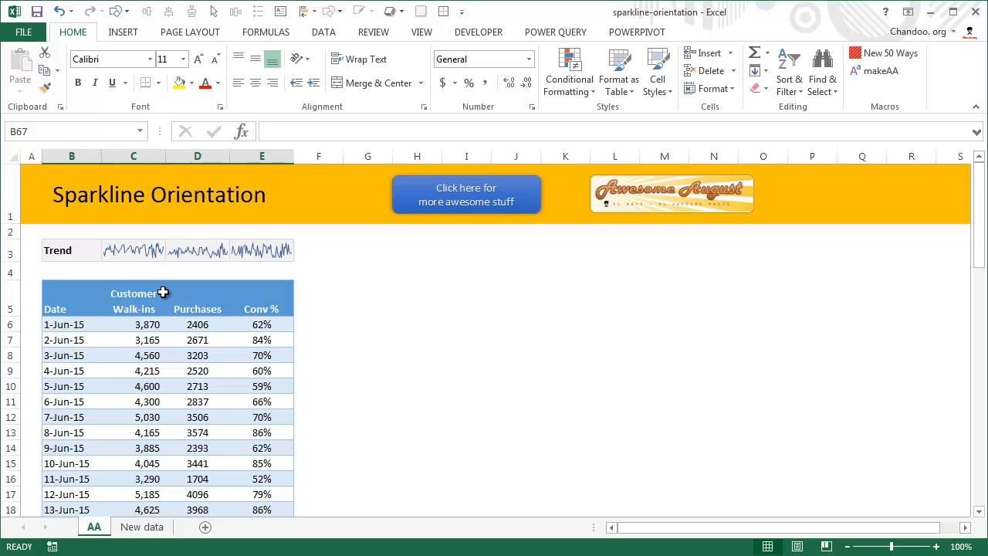
Create a PivotTable from the customers table on a new worksheet.
left_click(163, 292)
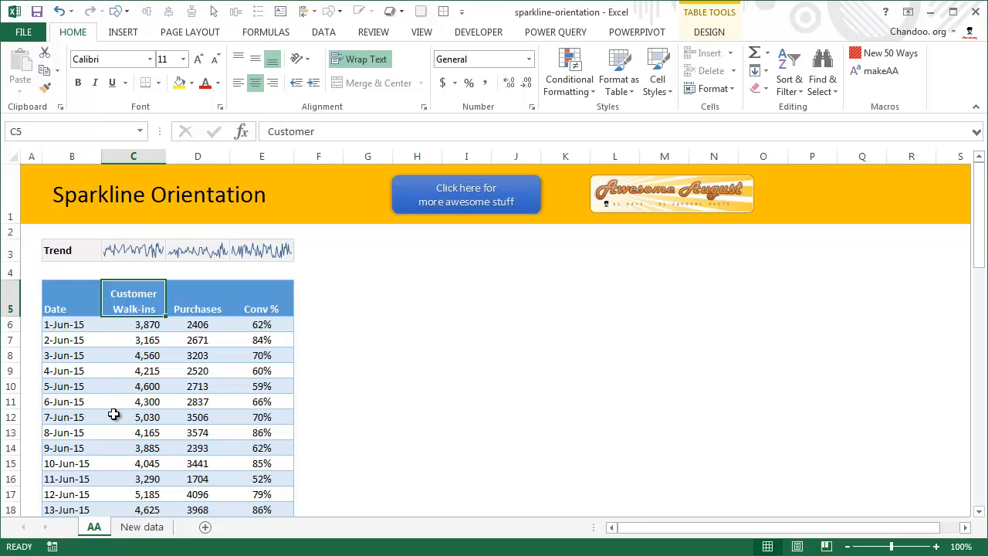
left_click(120, 31)
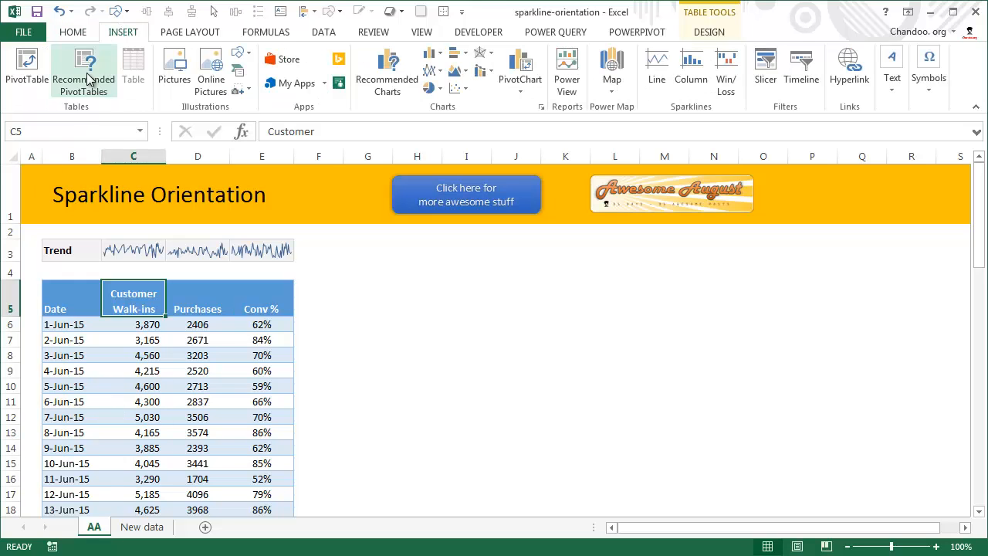
left_click(25, 70)
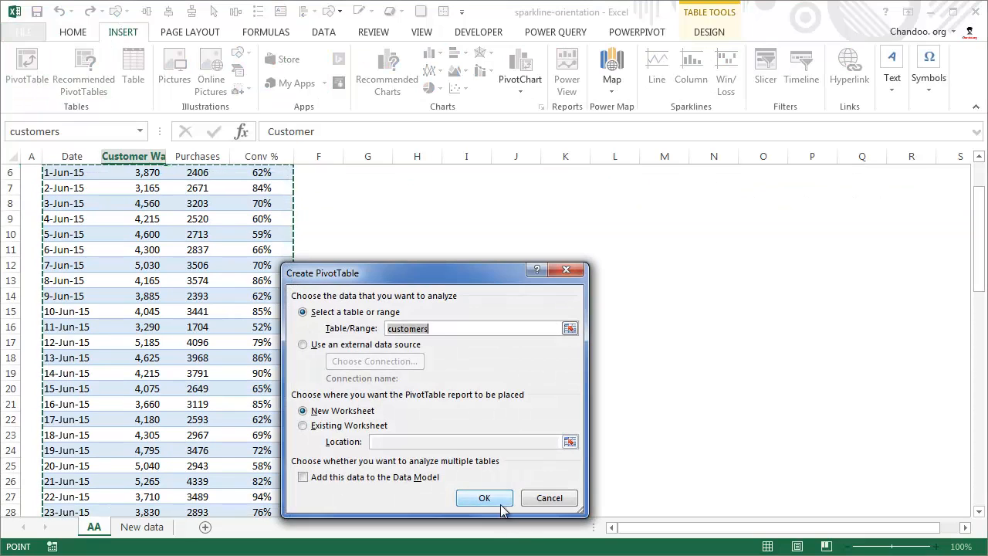
left_click(501, 500)
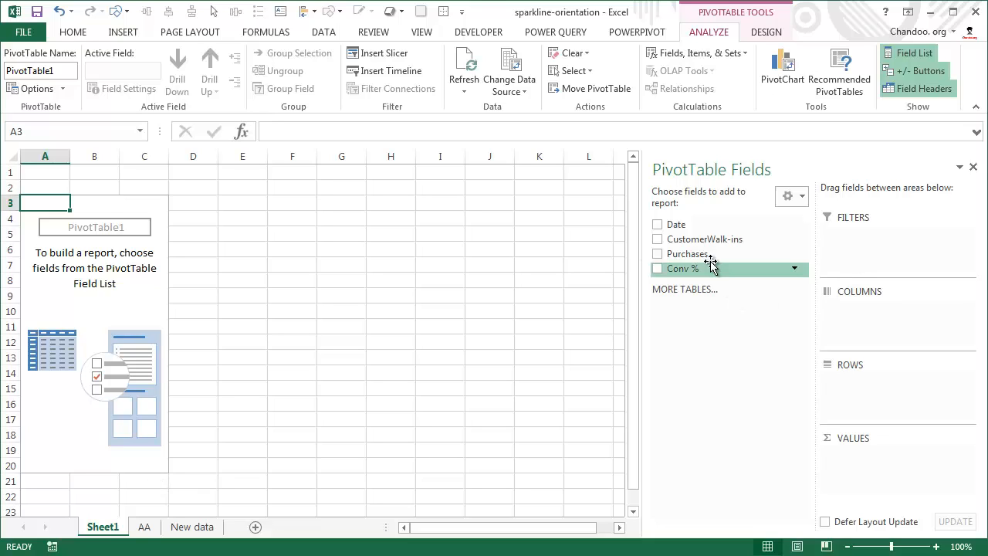
Add Date to the pivot rows and sum CustomerWalk-ins, Purchases and Conv % as values.
left_click_drag(719, 227, 861, 395)
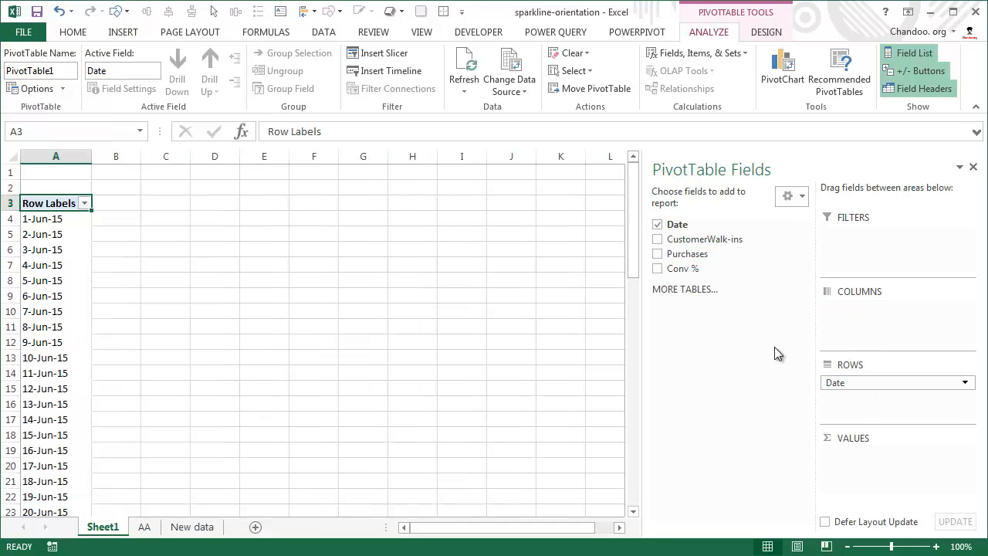
left_click_drag(701, 235, 860, 455)
left_click_drag(700, 253, 860, 472)
left_click_drag(686, 268, 866, 488)
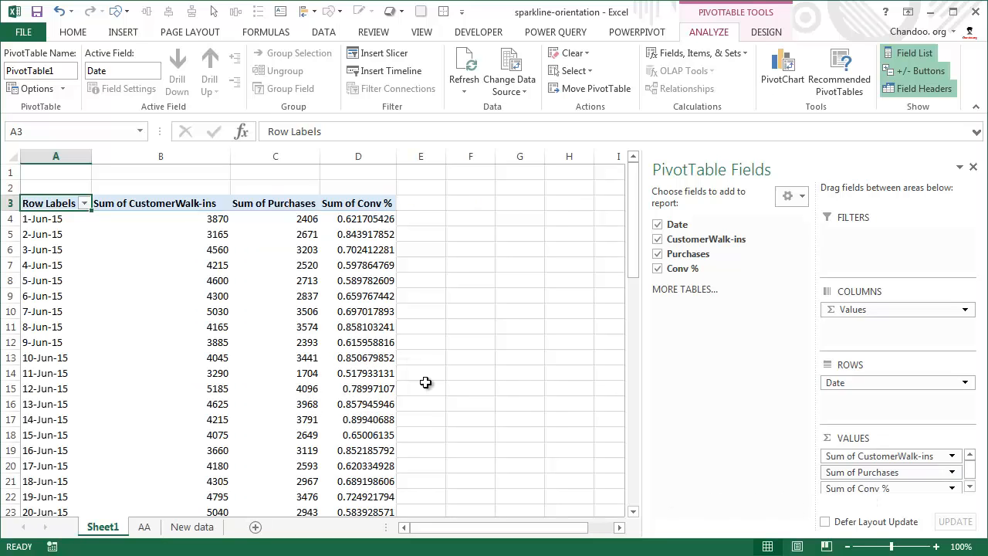
mouse_move(316, 389)
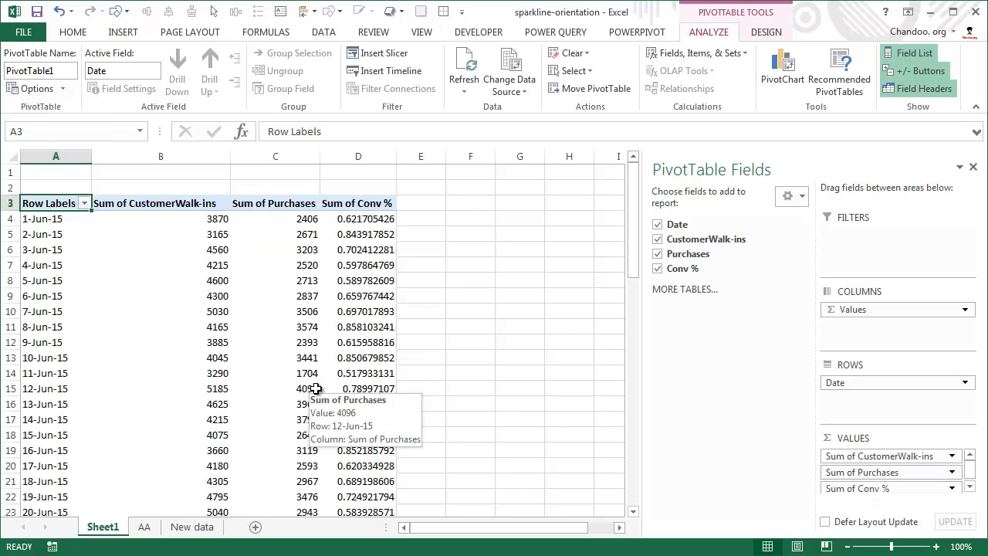
Compare the 1-Jun-15 row on the AA sheet with the pivot's matching row on Sheet1, and view the Row Labels filter options.
left_click(144, 527)
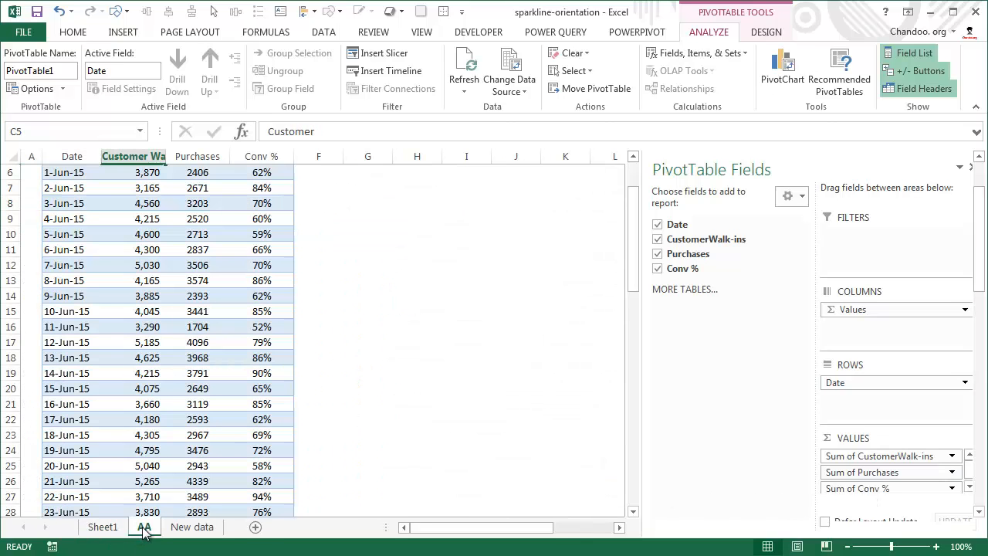
scroll(88, 315, "up", 2)
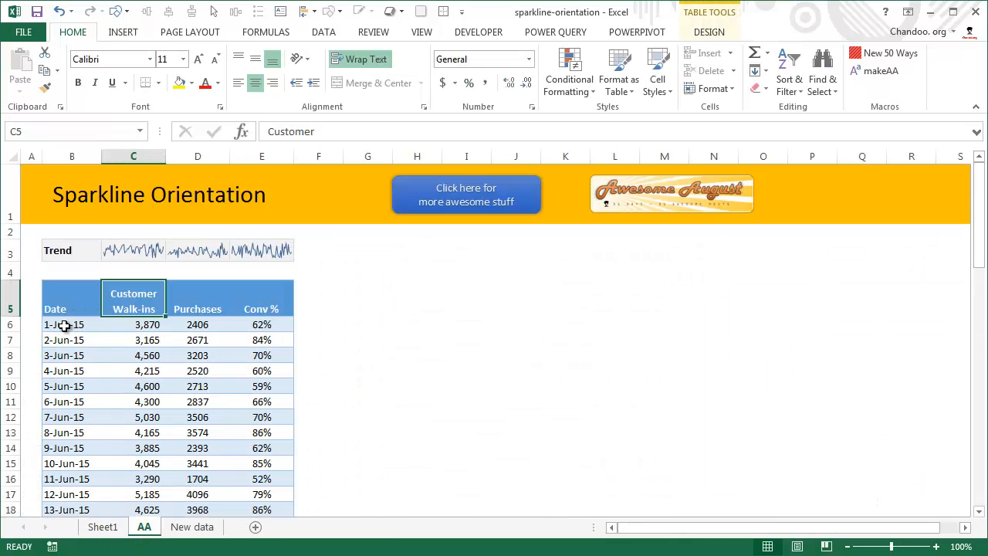
left_click_drag(80, 324, 262, 328)
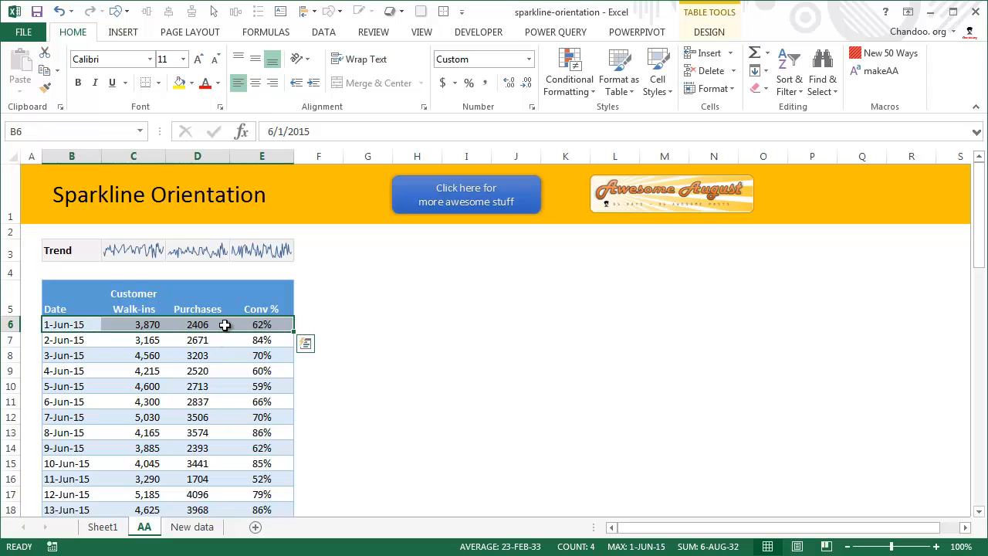
left_click(109, 528)
left_click_drag(206, 217, 352, 221)
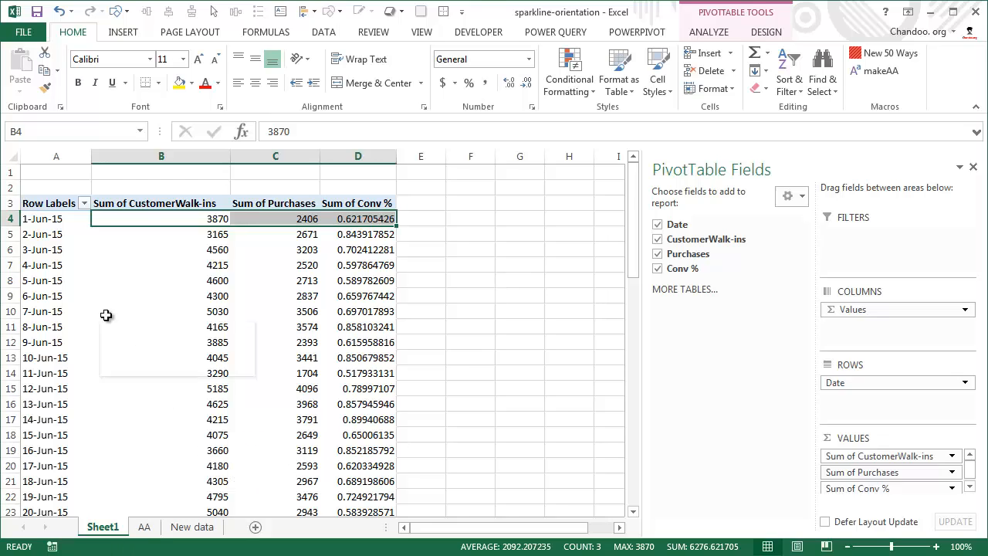
left_click(54, 236)
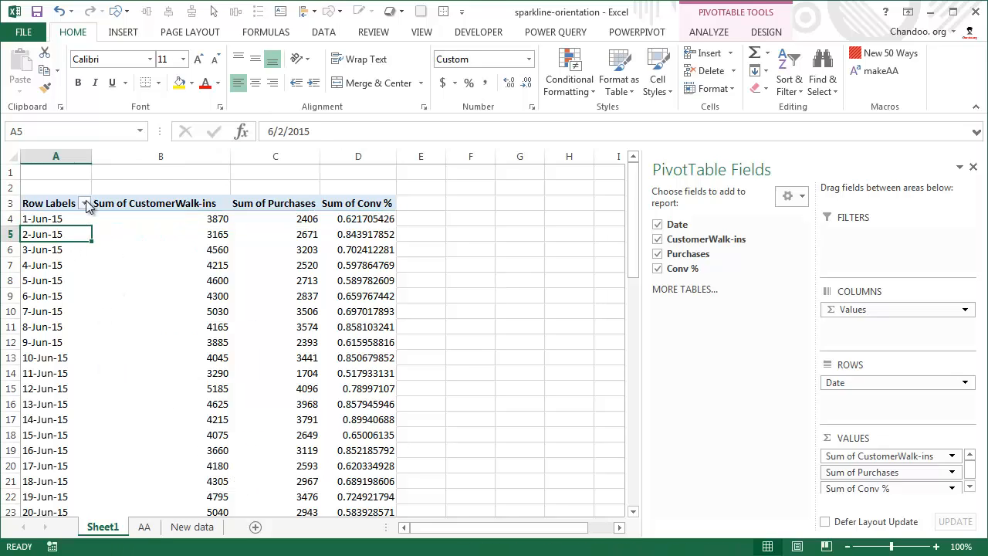
left_click(85, 203)
left_click(85, 203)
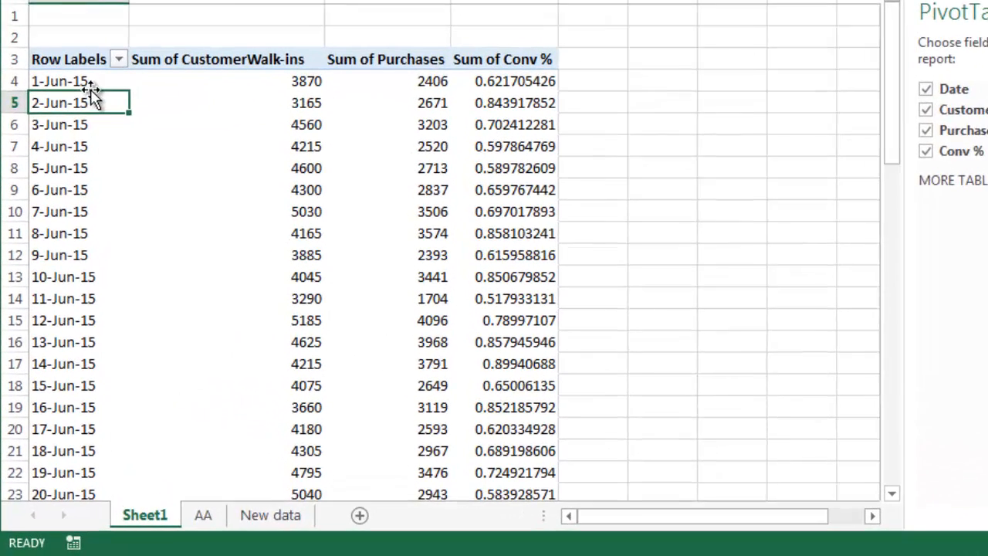
Sort the pivot's Date row labels from newest to oldest.
right_click(92, 74)
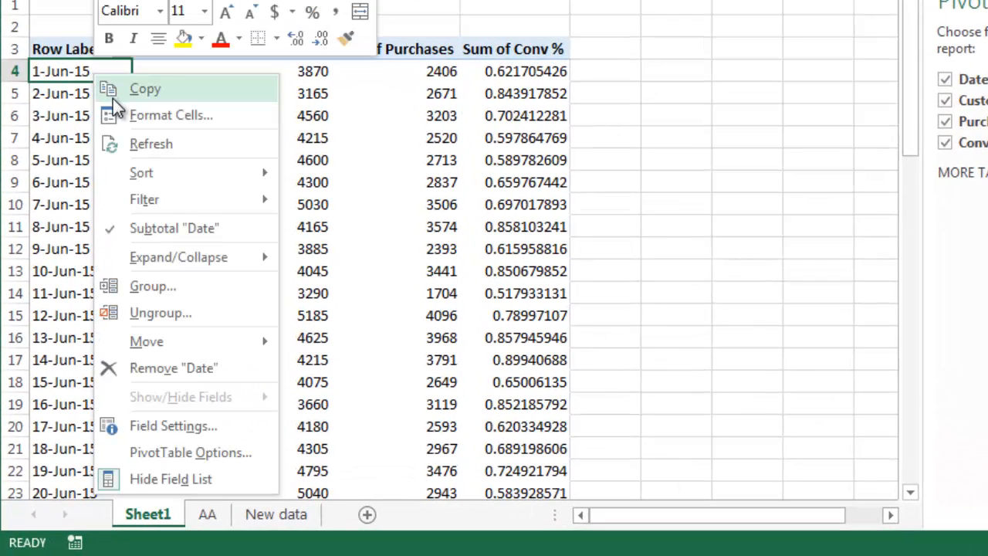
mouse_move(193, 181)
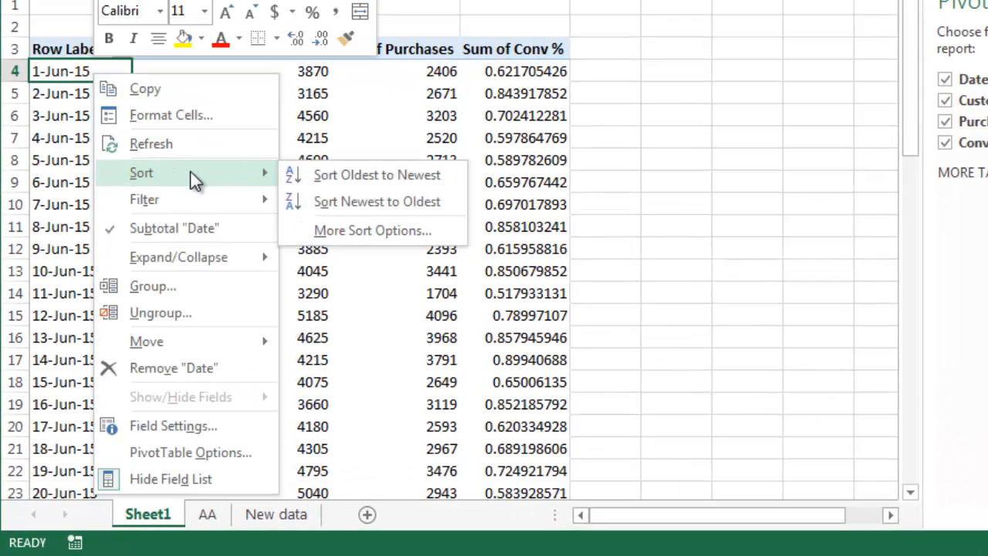
left_click(362, 201)
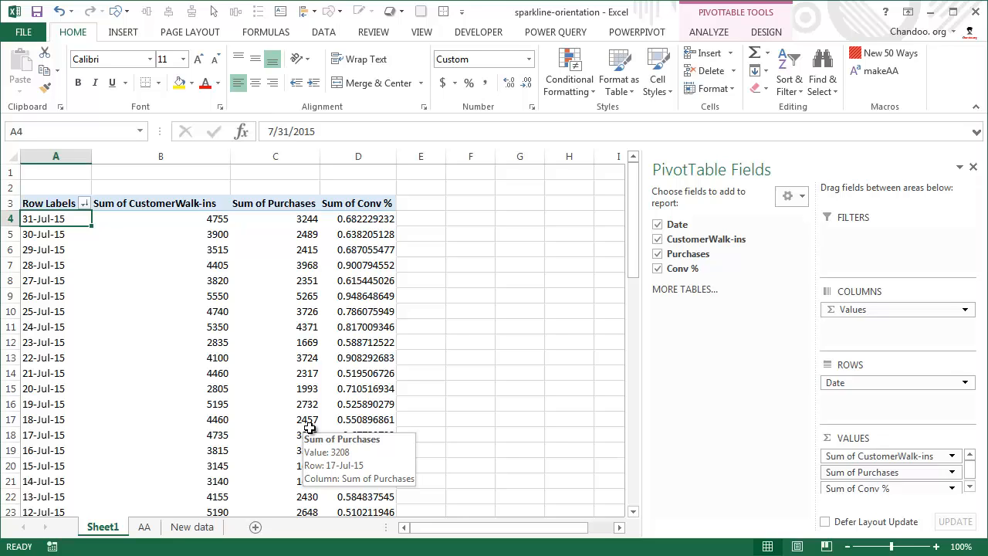
scroll(309, 427, "down", 1)
scroll(308, 427, "up", 1)
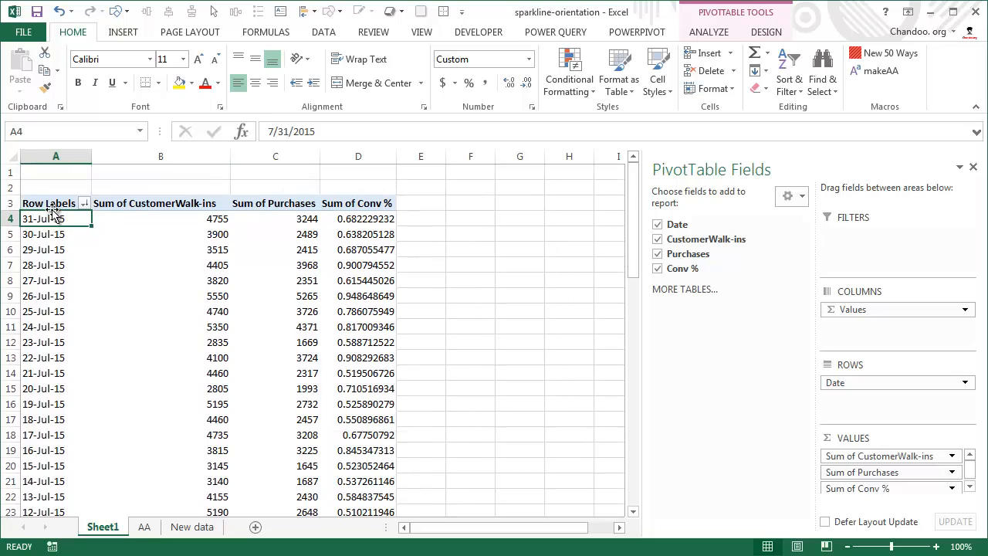
Create line sparklines in B1:D1 from the pivot's 30 most recent days, data range B4:D33.
left_click_drag(64, 217, 67, 465)
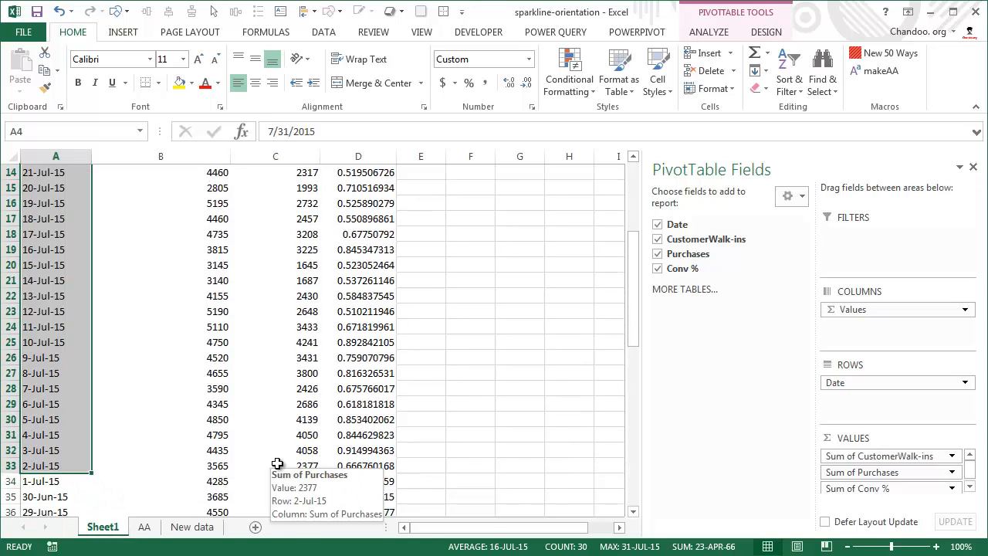
scroll(260, 463, "up", 5)
left_click_drag(212, 221, 351, 500)
scroll(326, 298, "up", 4)
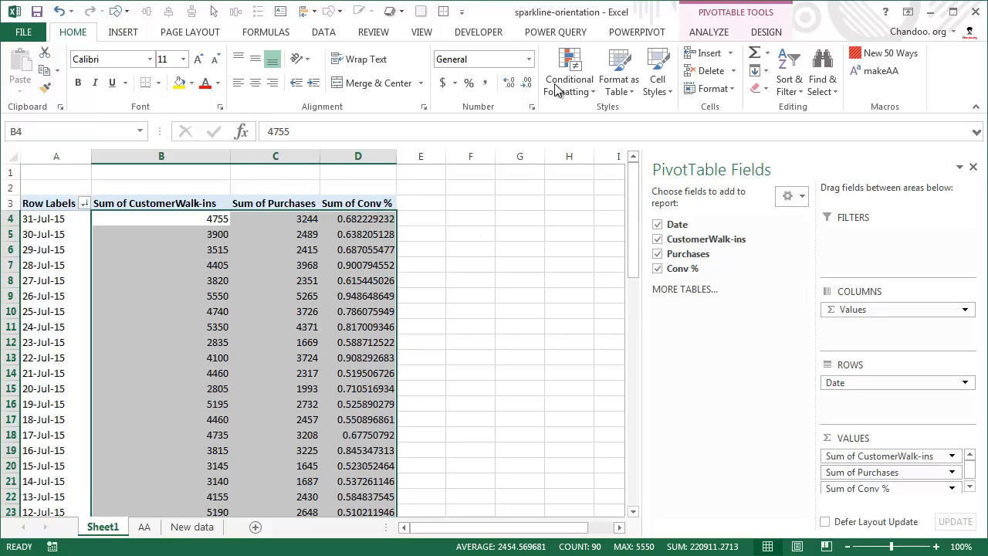
left_click(125, 32)
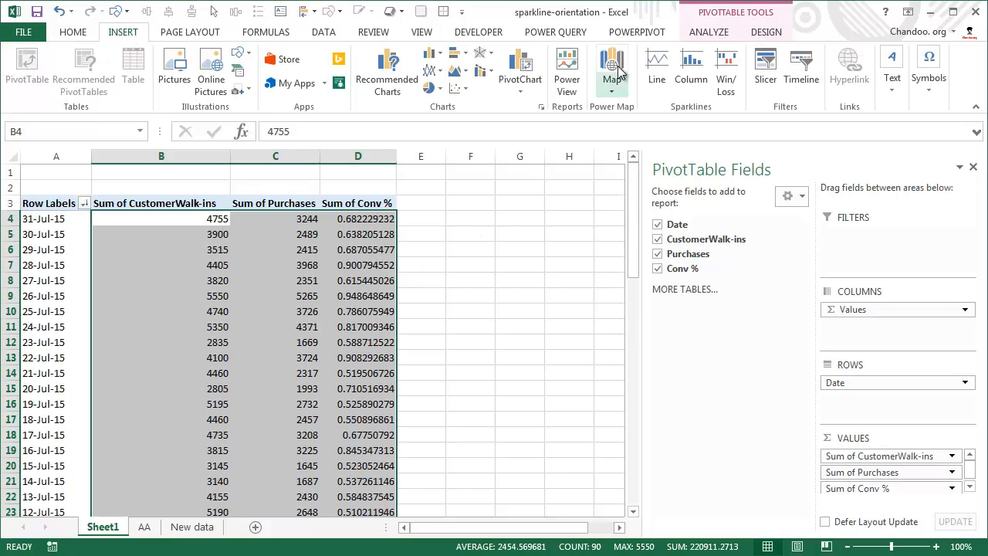
left_click(657, 70)
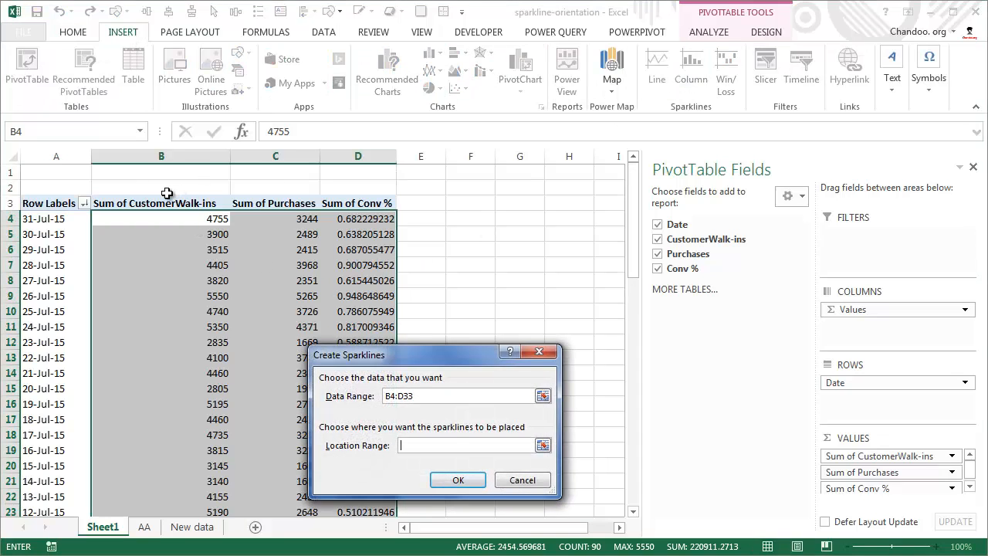
left_click_drag(184, 173, 371, 172)
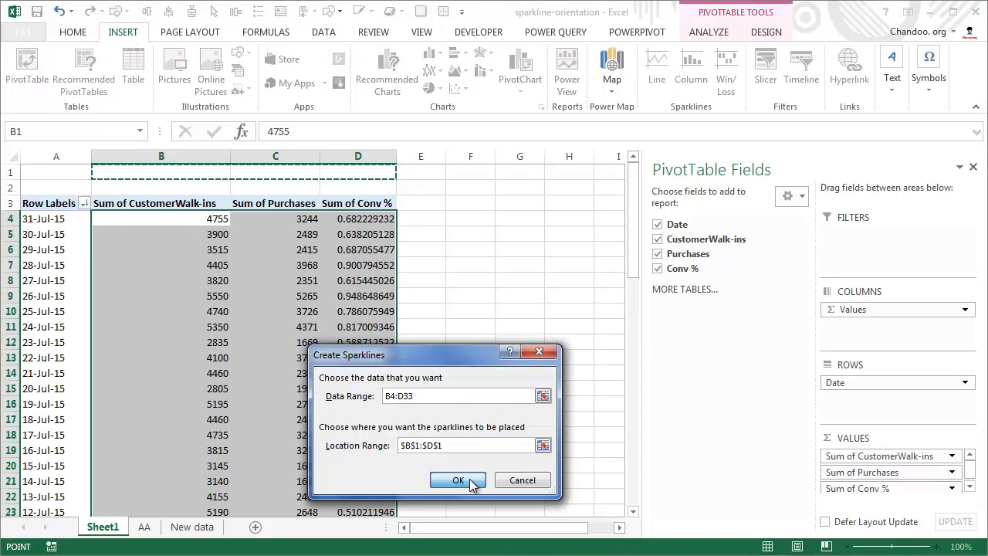
left_click(473, 481)
left_click(531, 325)
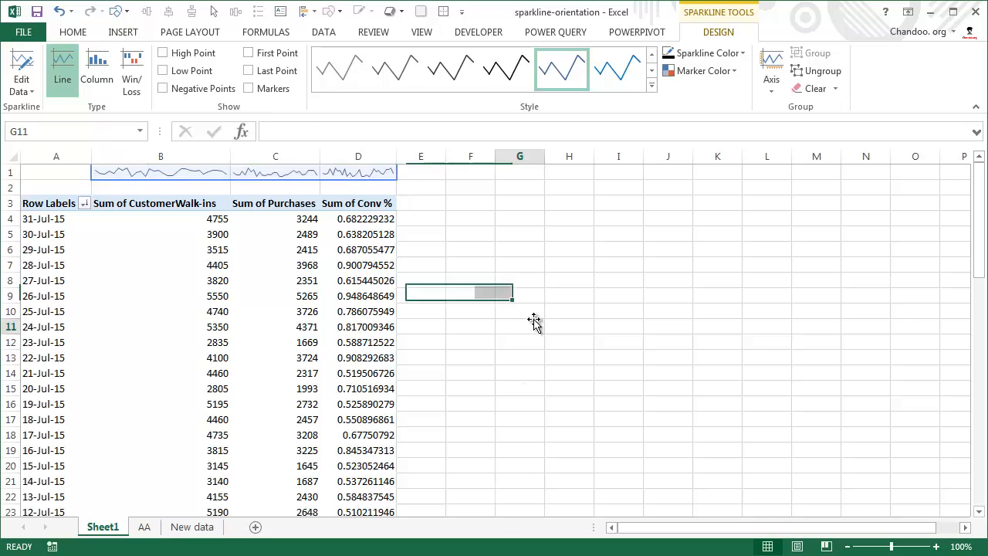
Examine the sparklines above the pivot columns against their source values in B4:D33.
left_click(207, 179)
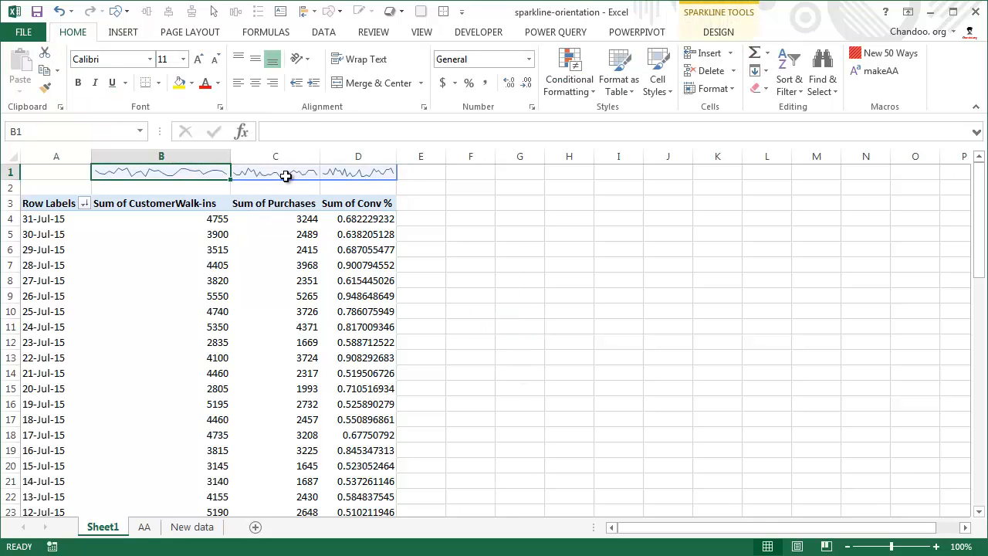
left_click(288, 176)
left_click(180, 173)
left_click(480, 270)
left_click(210, 190)
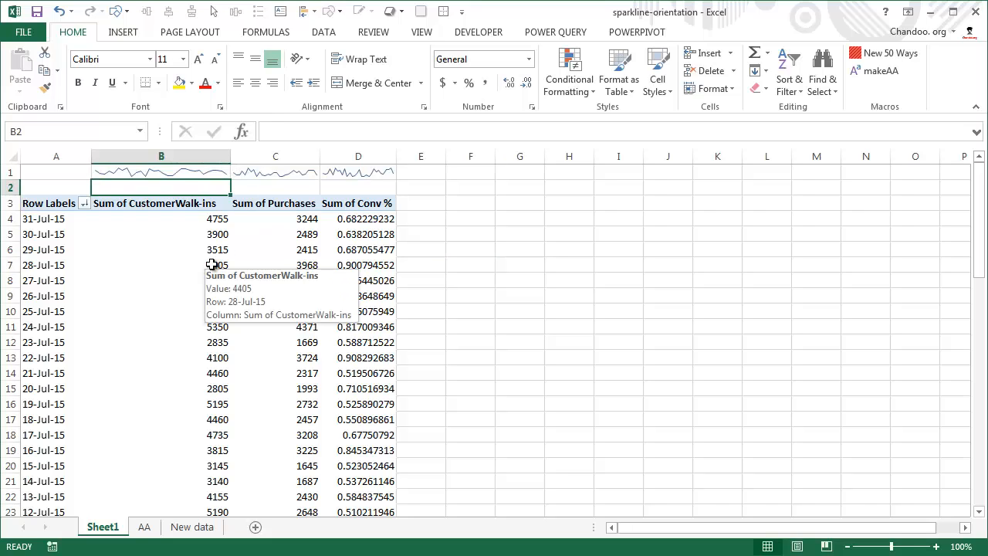
left_click(193, 171)
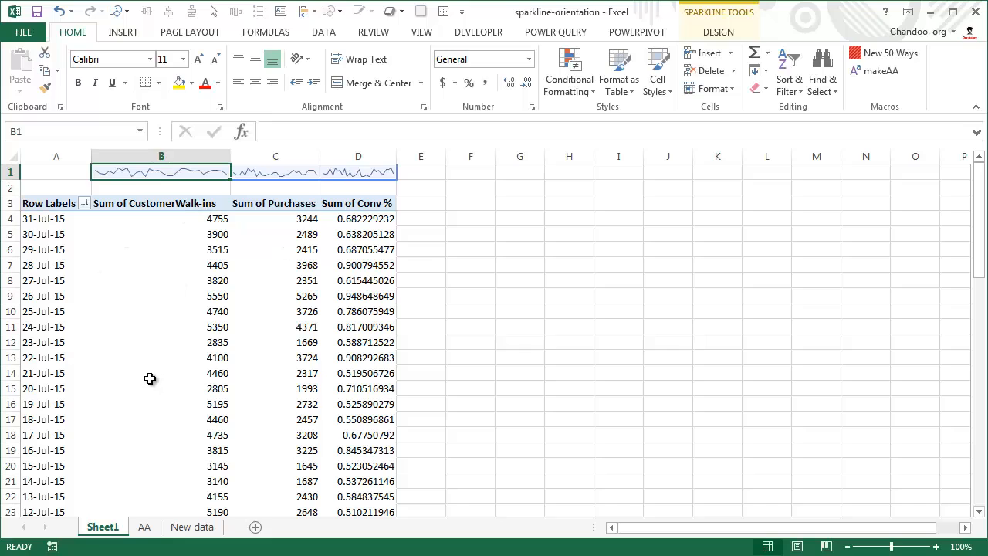
mouse_move(149, 379)
left_click_drag(159, 214, 351, 404)
scroll(343, 374, "up", 6)
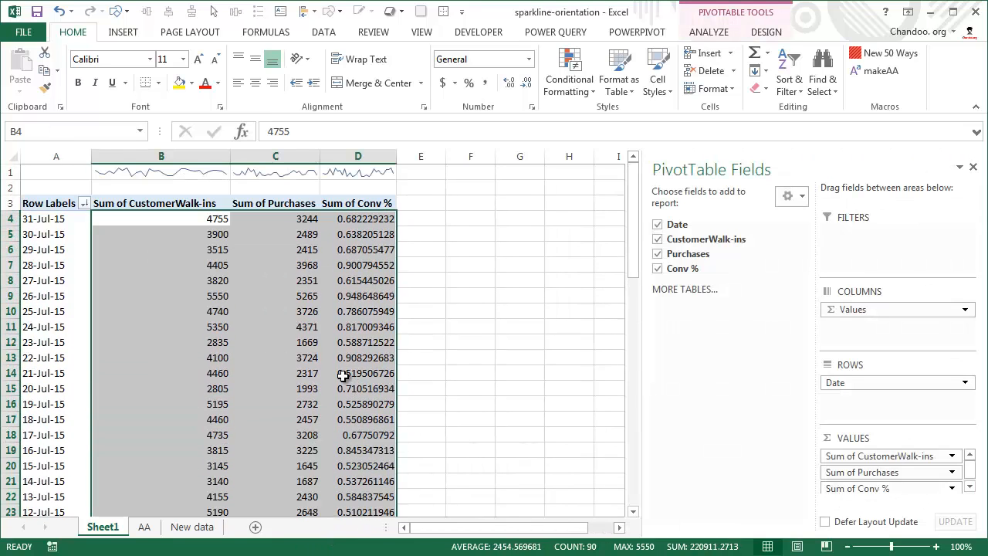
Set the sparklines in B1:D1 to plot their data right-to-left.
left_click(140, 179)
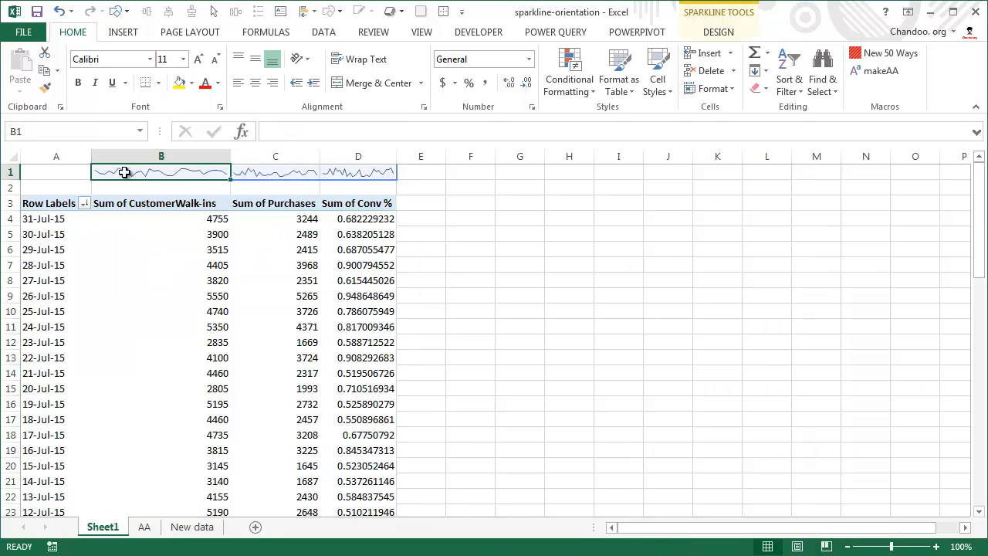
left_click_drag(126, 171, 339, 172)
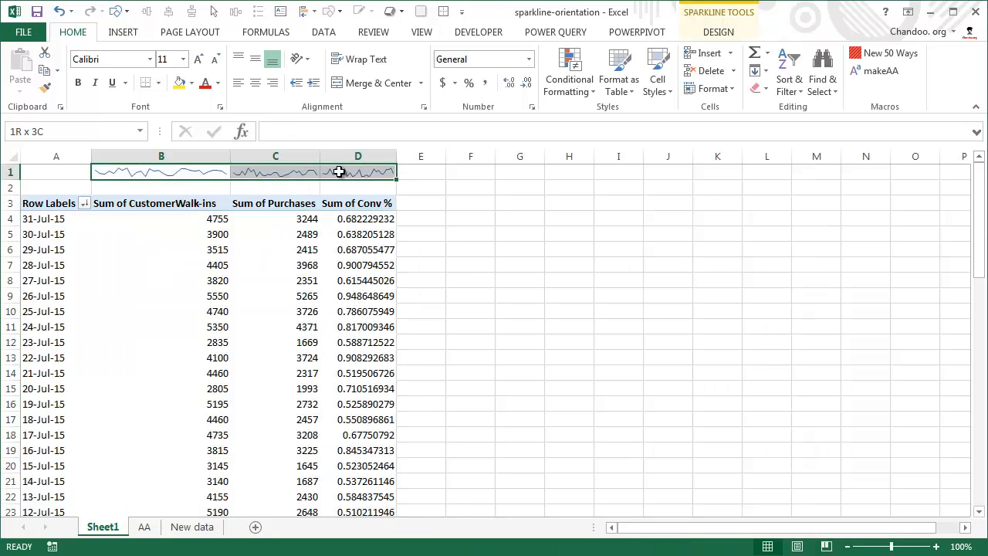
left_click(722, 34)
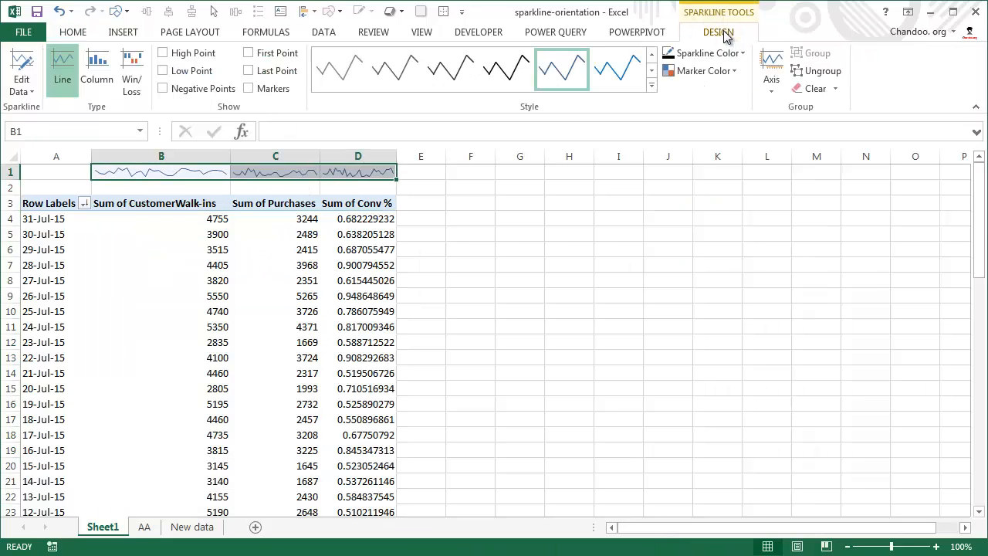
left_click(771, 92)
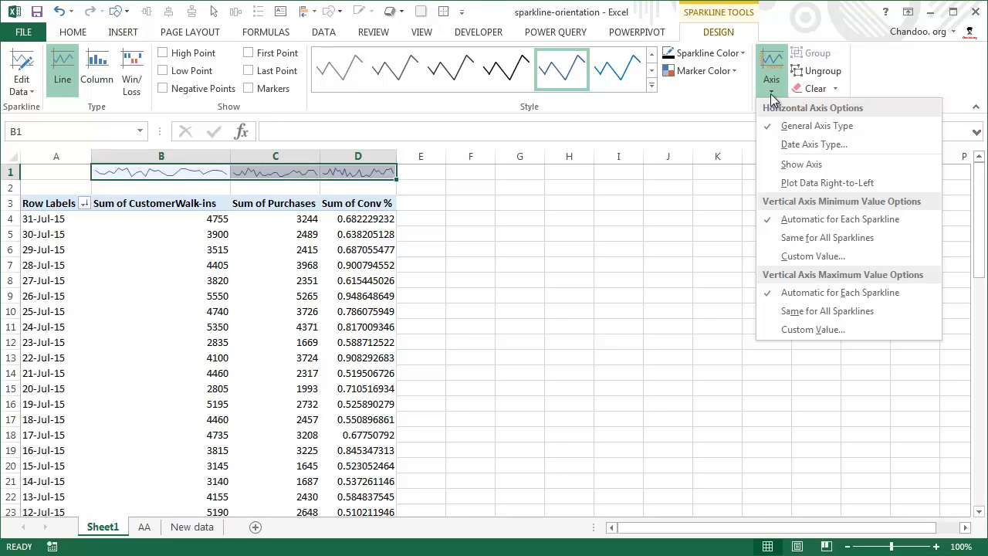
left_click(841, 183)
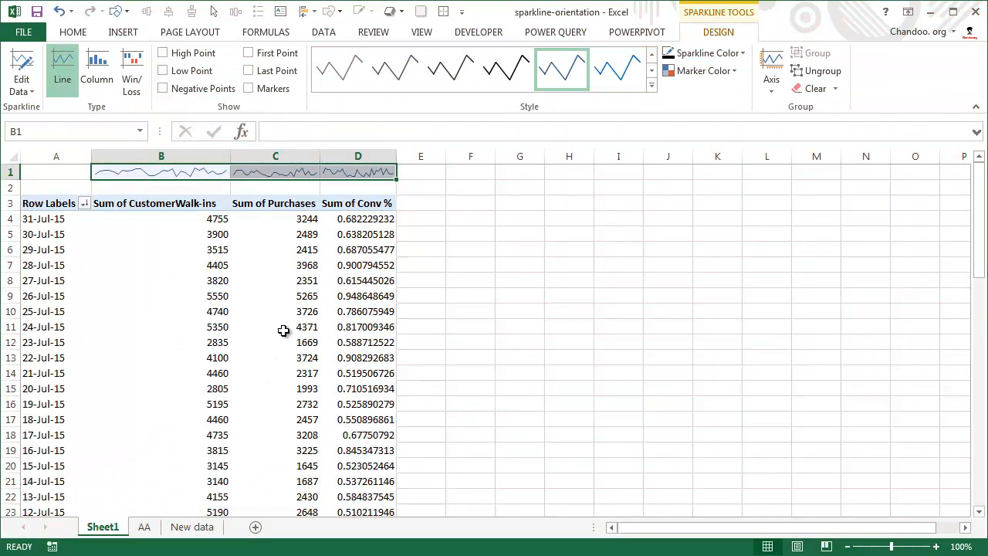
Copy the August records from the New data sheet and paste them as values directly below the AA sheet's table, starting at B67.
left_click(190, 527)
scroll(110, 221, "up", 4)
left_click(111, 221)
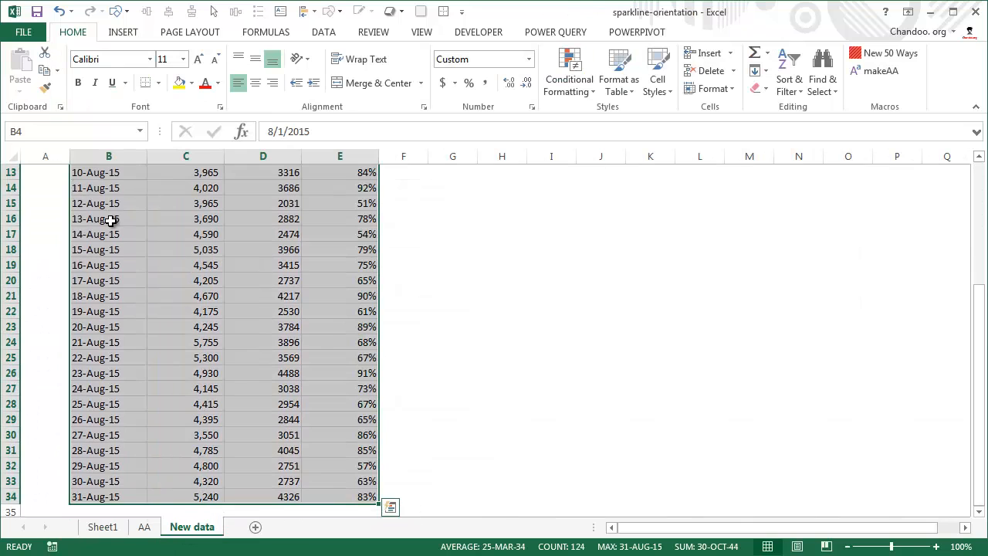
key("ctrl+c")
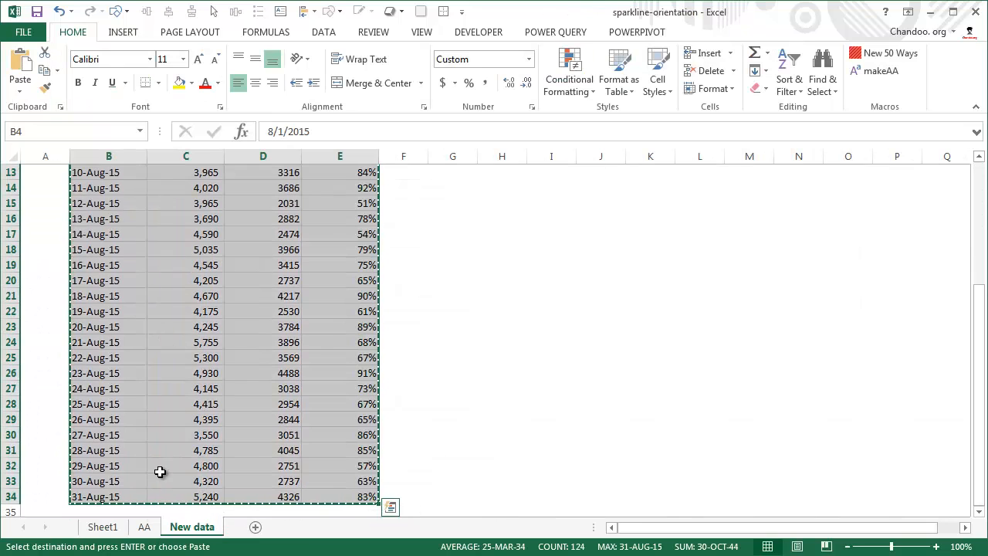
left_click(145, 527)
scroll(123, 440, "down", 14)
scroll(127, 421, "down", 6)
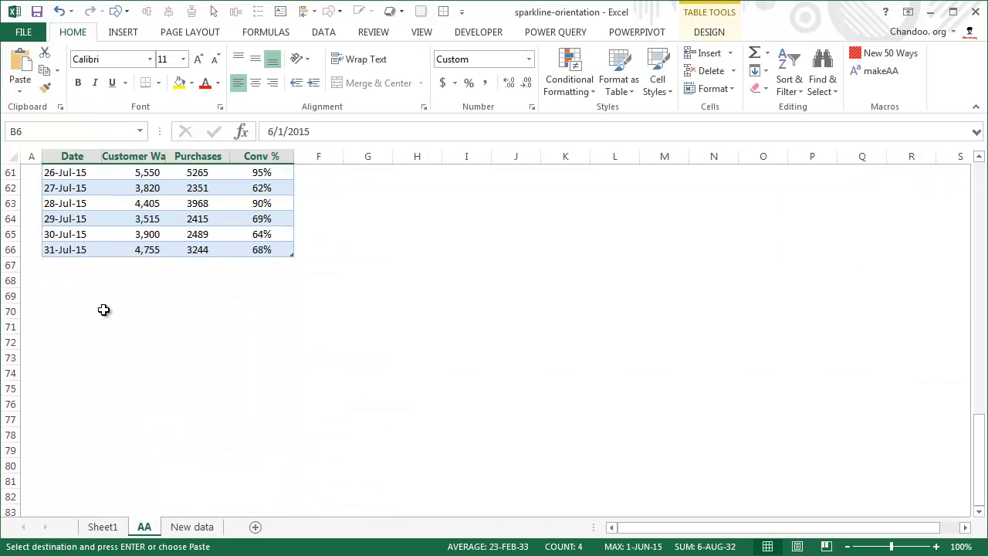
right_click(66, 265)
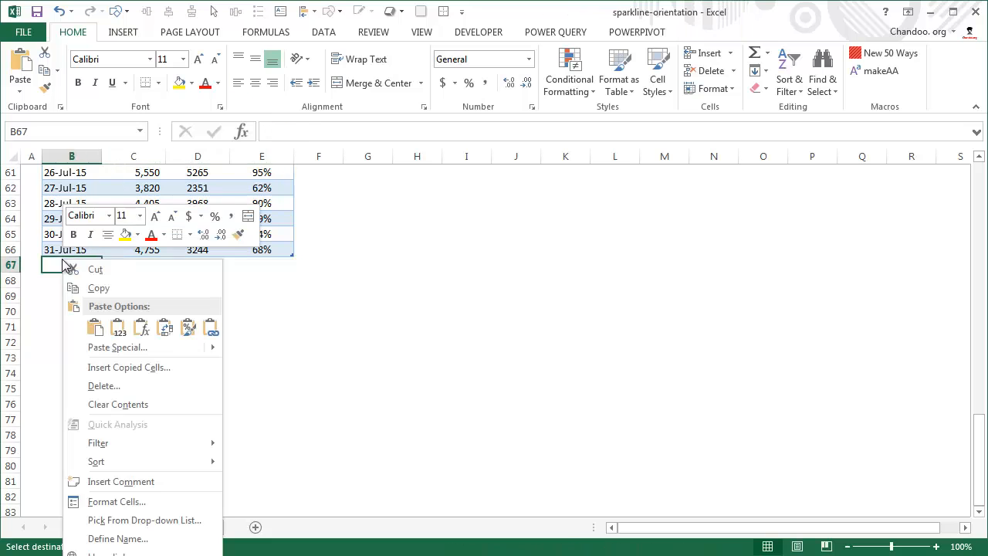
left_click(106, 330)
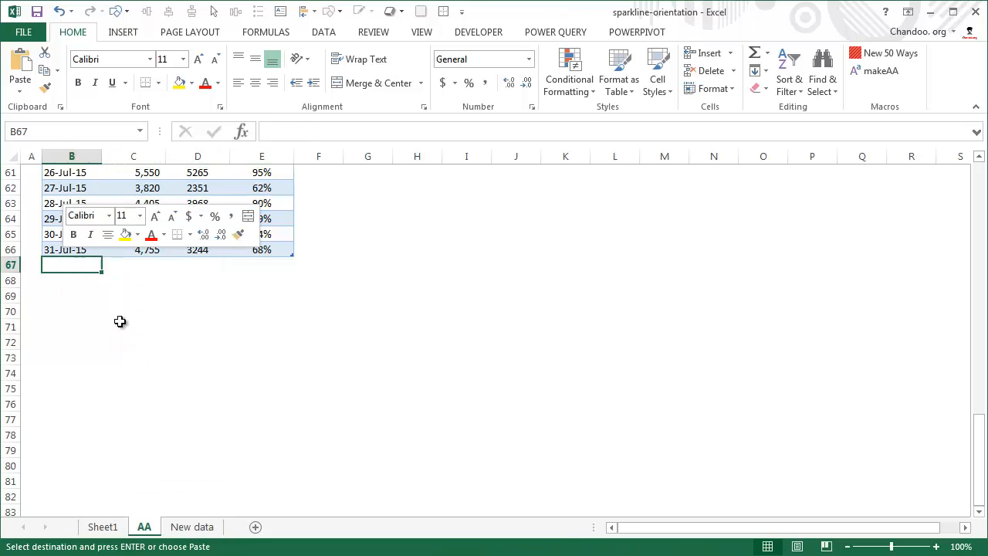
left_click(141, 296)
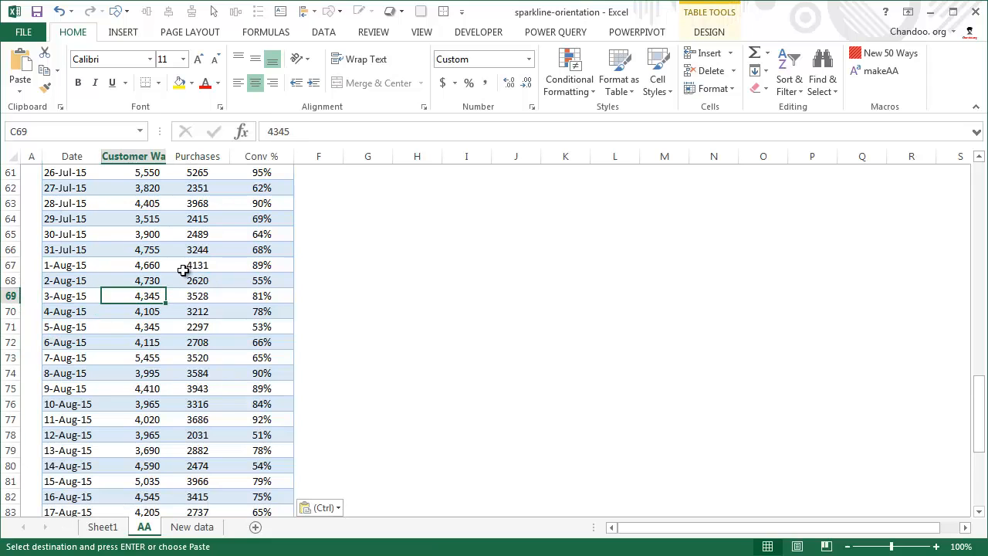
Refresh the PivotTable on Sheet1 to include the added August records.
left_click(102, 526)
left_click(98, 245)
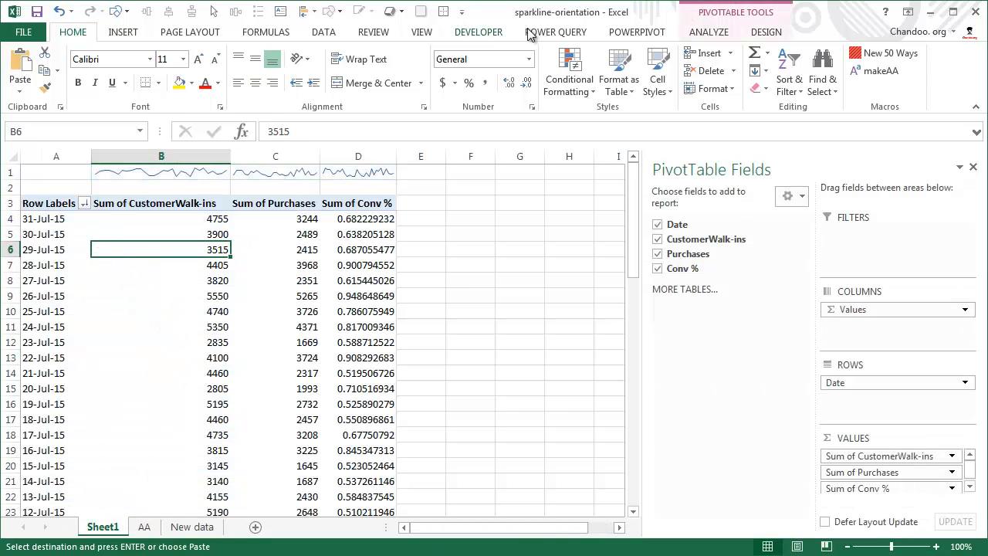
left_click(702, 35)
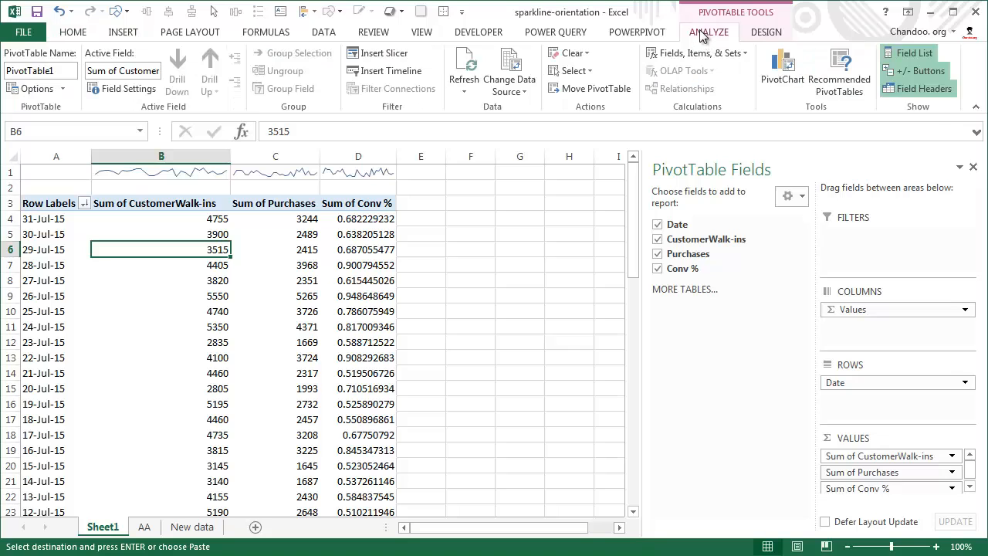
left_click(464, 62)
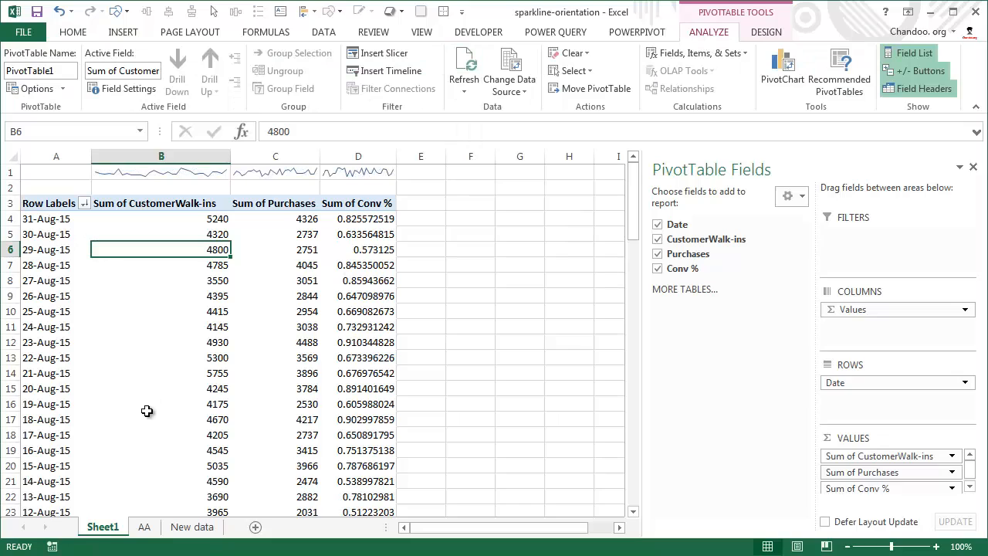
Review the refreshed pivot's sparklines in B1:D1 and the Trend sparklines on the AA sheet.
mouse_move(146, 410)
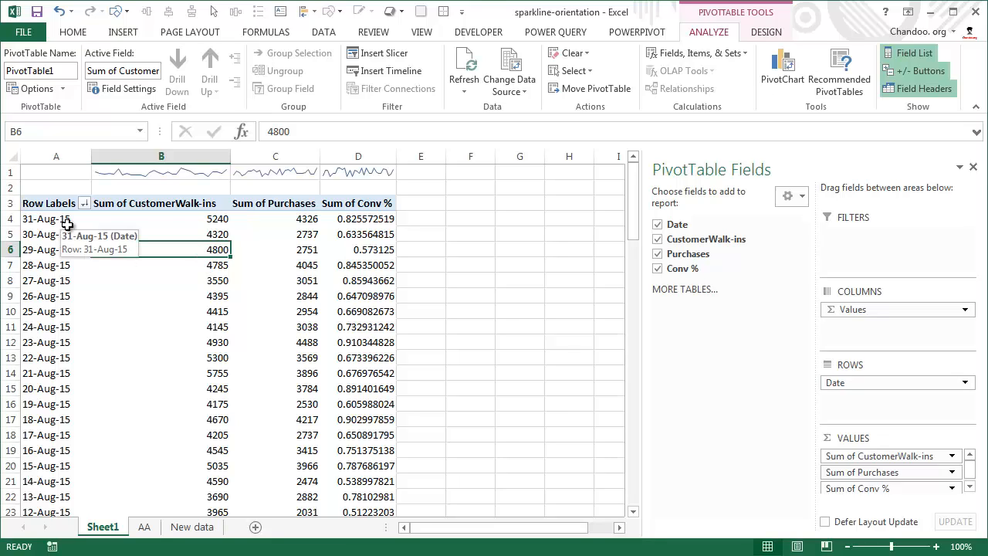
left_click_drag(157, 174, 441, 186)
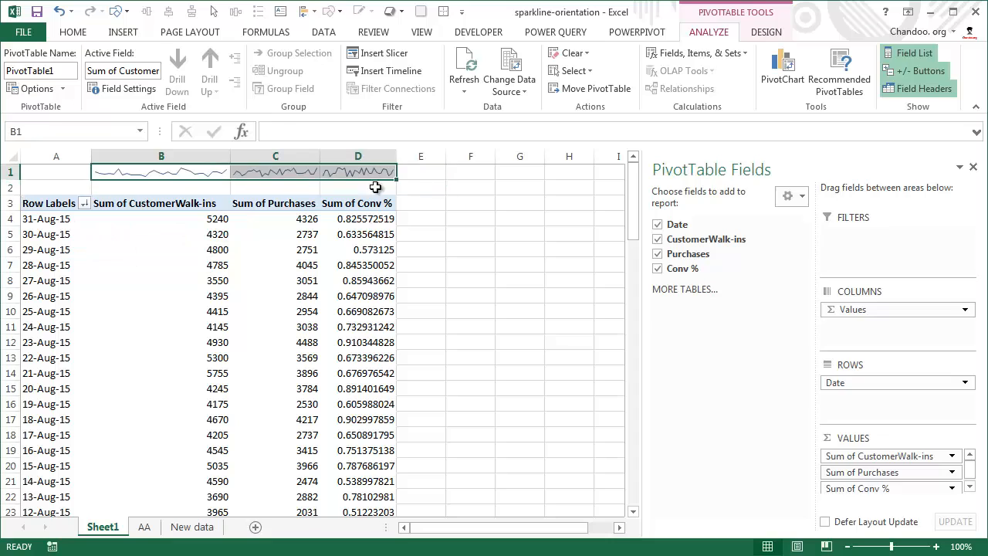
left_click(284, 294)
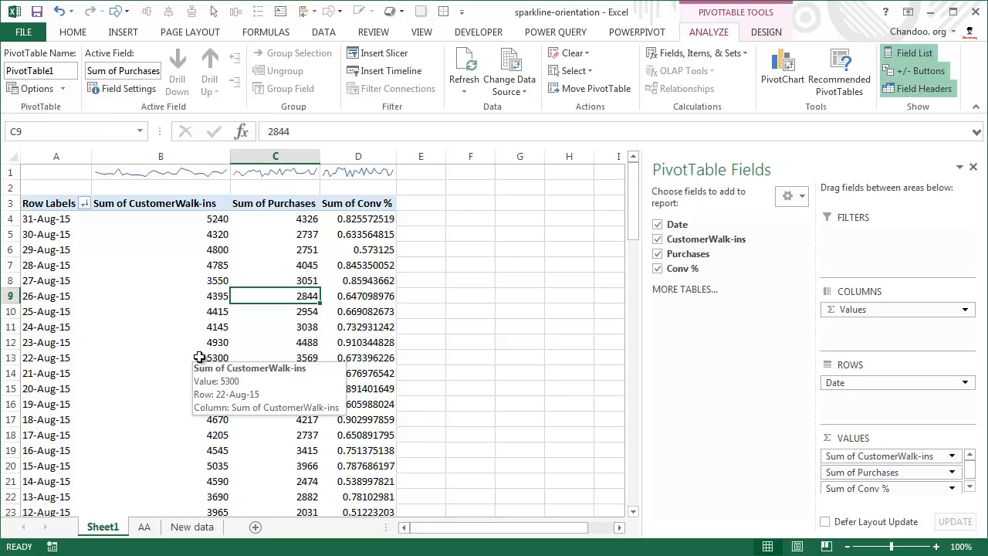
mouse_move(200, 357)
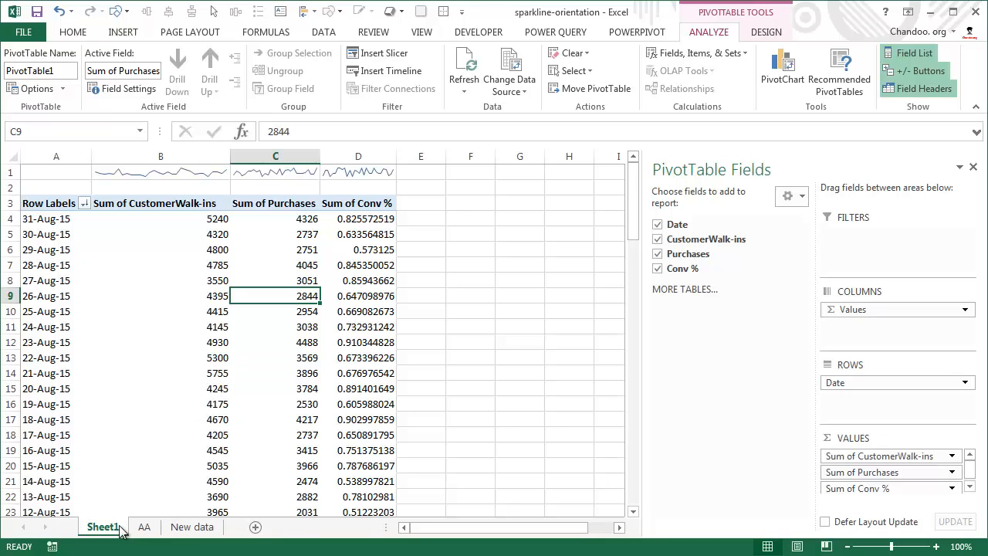
left_click(144, 528)
scroll(228, 409, "up", 20)
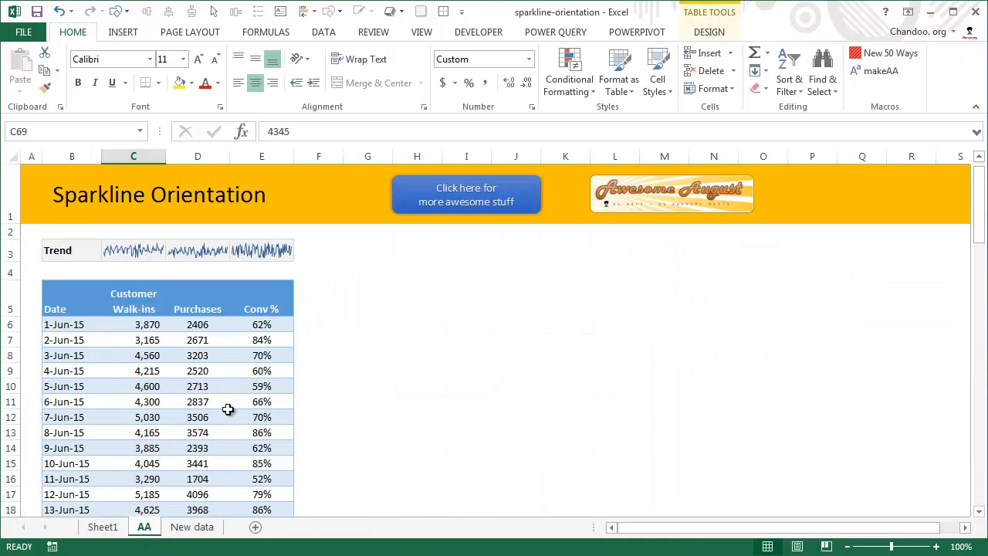